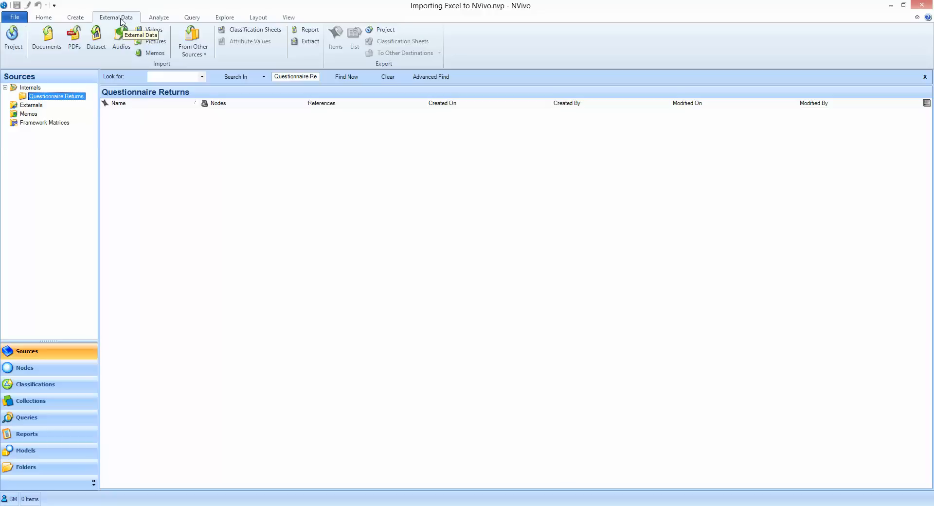
# Start a dataset import and choose Sample Mixed Questionnaire.xlsx from the Desktop as the source file
pyautogui.click(96, 41)
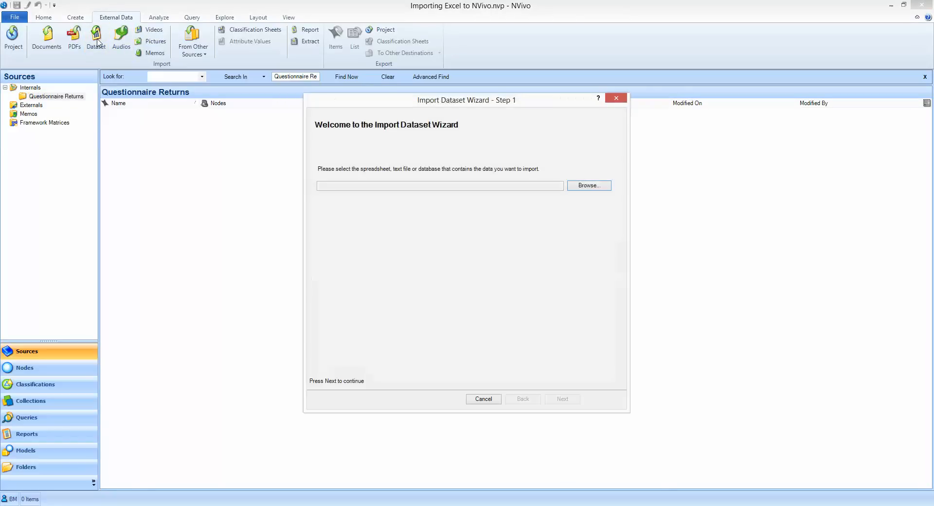
pyautogui.click(586, 187)
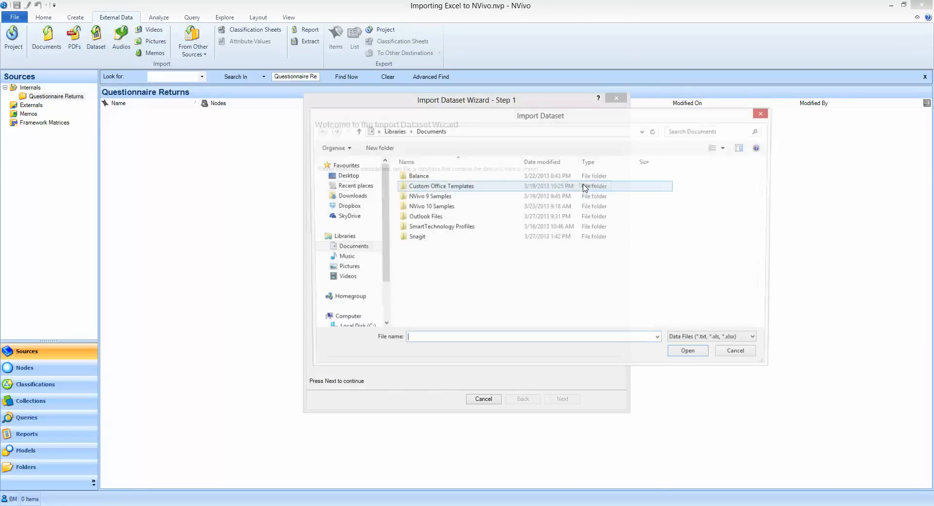
pyautogui.click(346, 175)
pyautogui.doubleClick(652, 229)
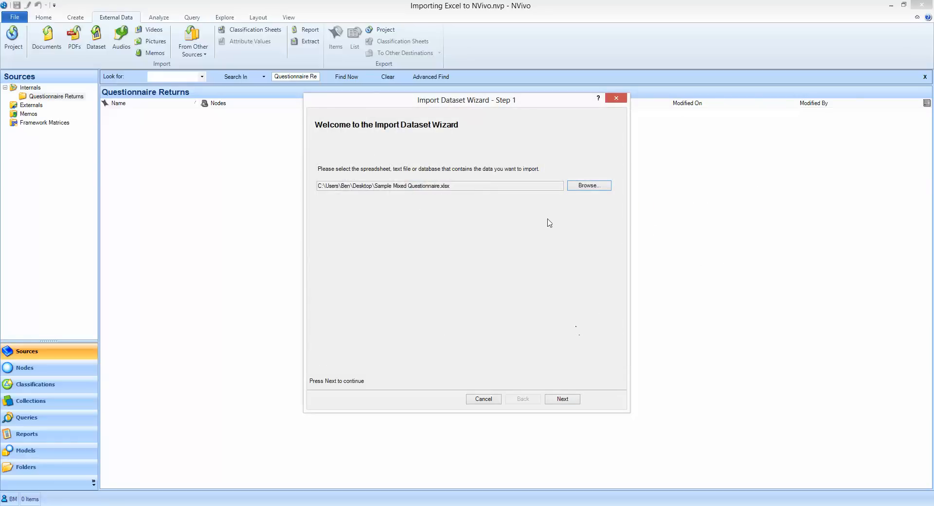
# Import from worksheet Sheet1, keeping the MDY date order and the first row as field names
pyautogui.click(563, 400)
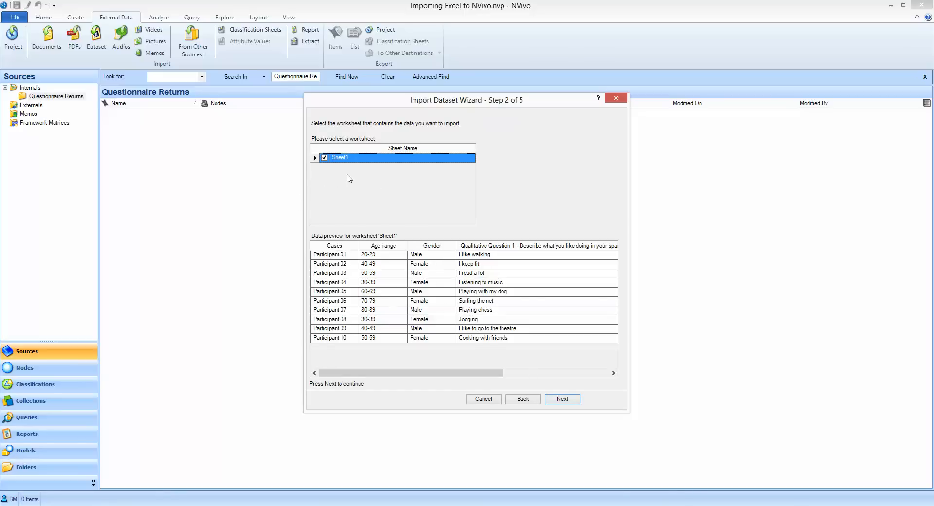
pyautogui.click(563, 400)
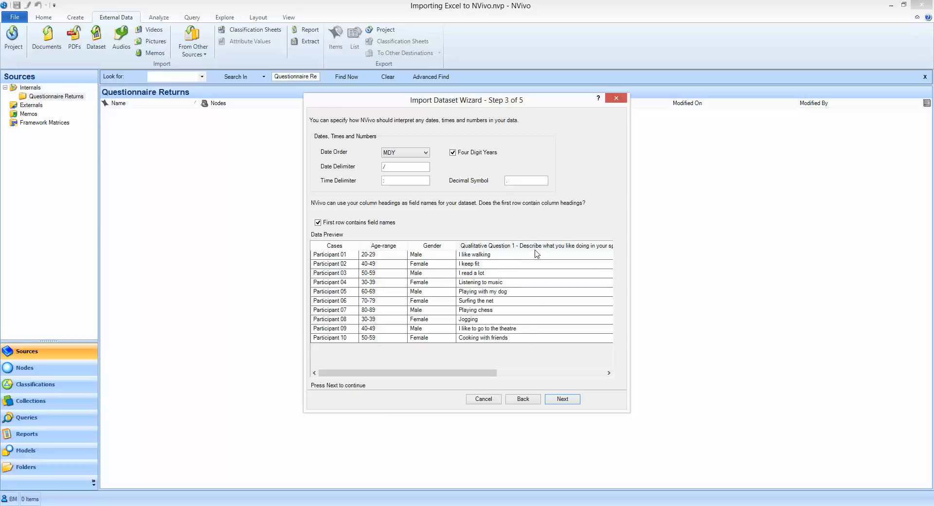
pyautogui.click(563, 400)
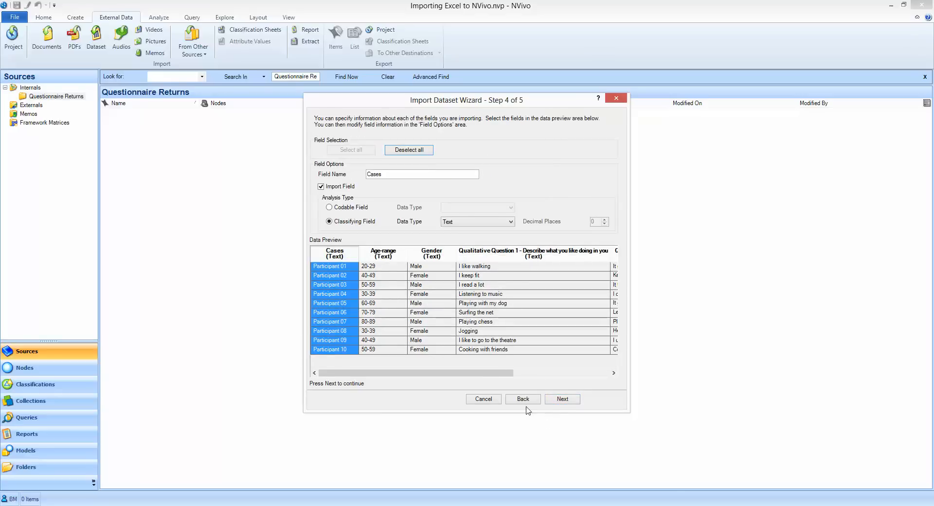
# Review the Age-range and Gender fields, and set Qualitative Question 1 and Qualitative Question 2 as codable fields
pyautogui.click(389, 262)
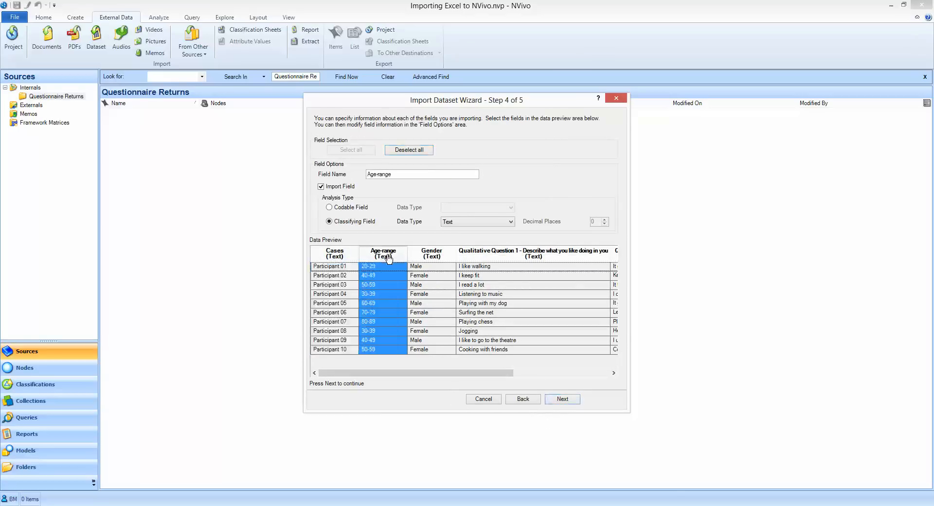
pyautogui.click(434, 260)
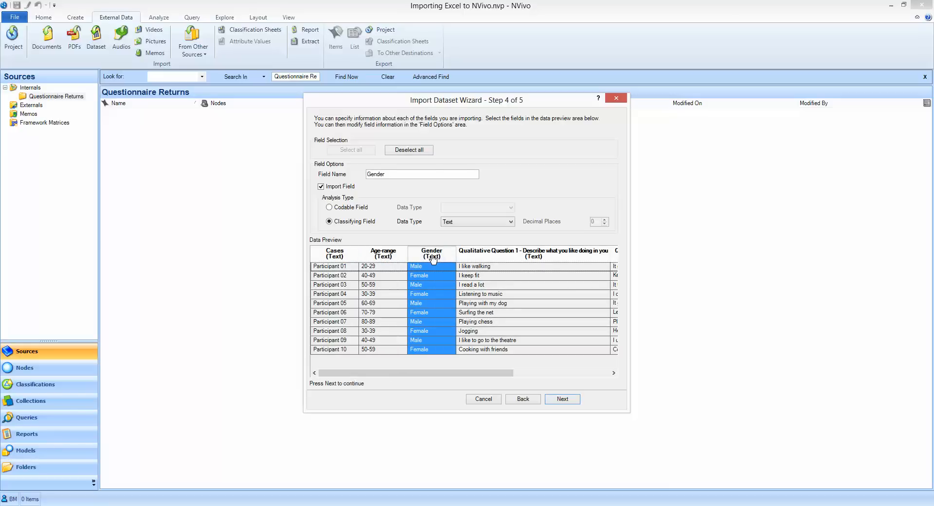
pyautogui.click(483, 257)
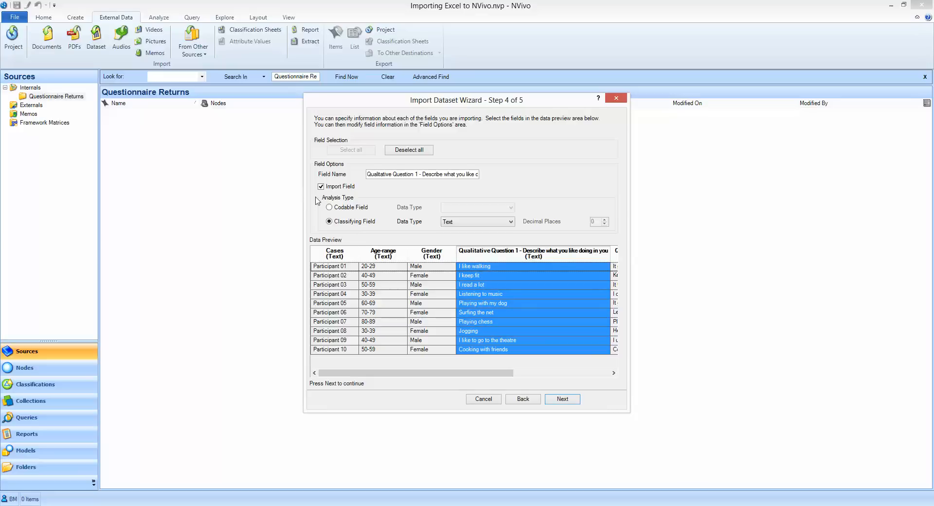
pyautogui.click(329, 208)
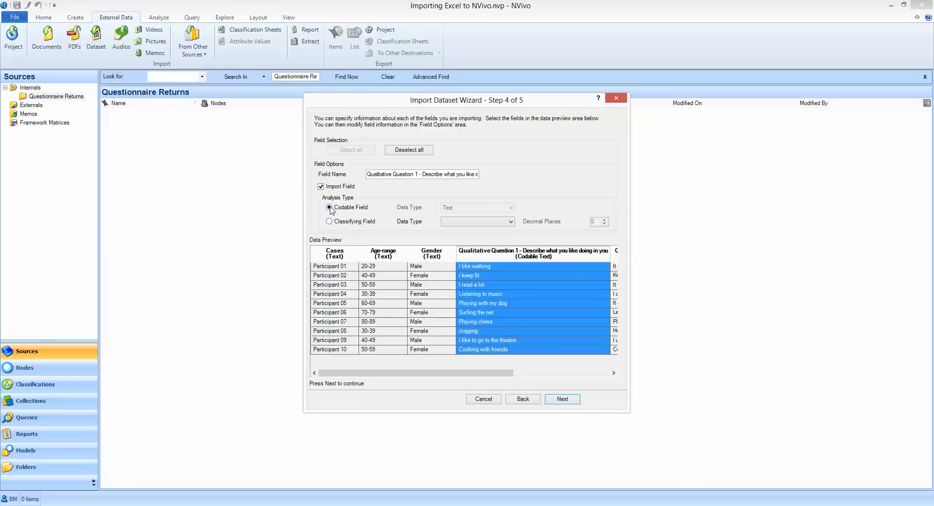
pyautogui.click(614, 373)
pyautogui.click(614, 373)
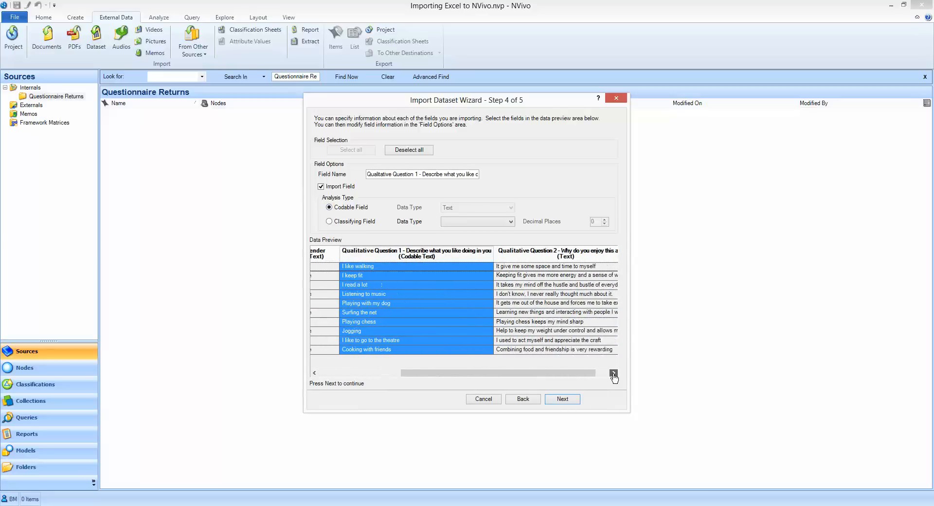
pyautogui.click(524, 254)
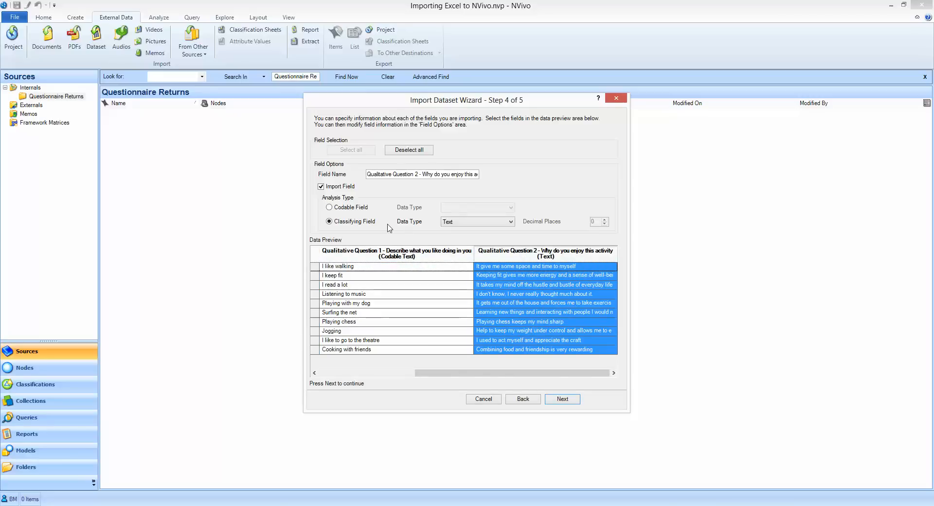
pyautogui.click(339, 208)
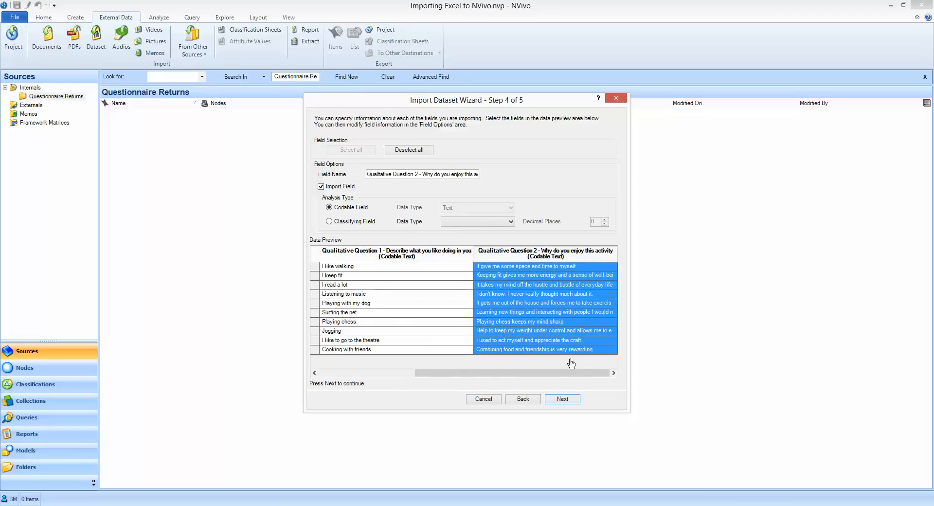
# Name the dataset Questionnaire 1, finish the import and close the opened dataset
pyautogui.click(566, 401)
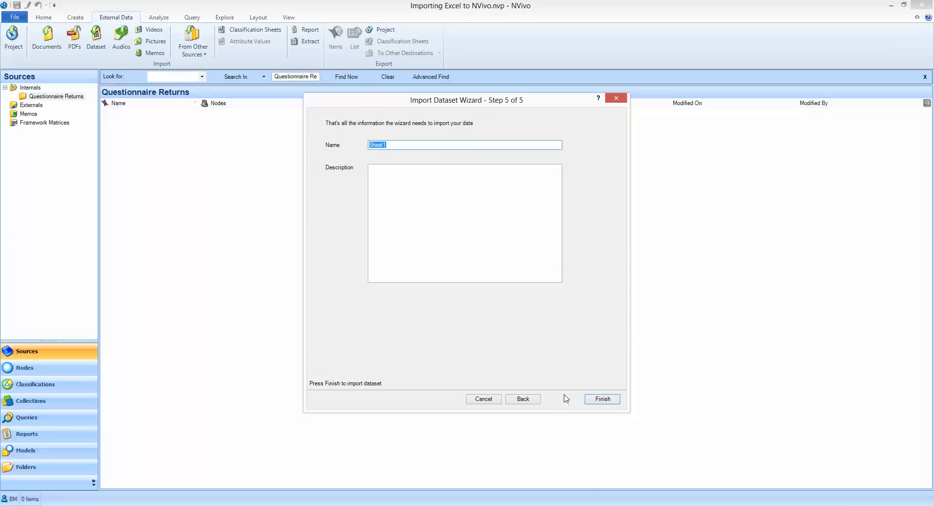
pyautogui.write('Questionnaire')
pyautogui.click(605, 400)
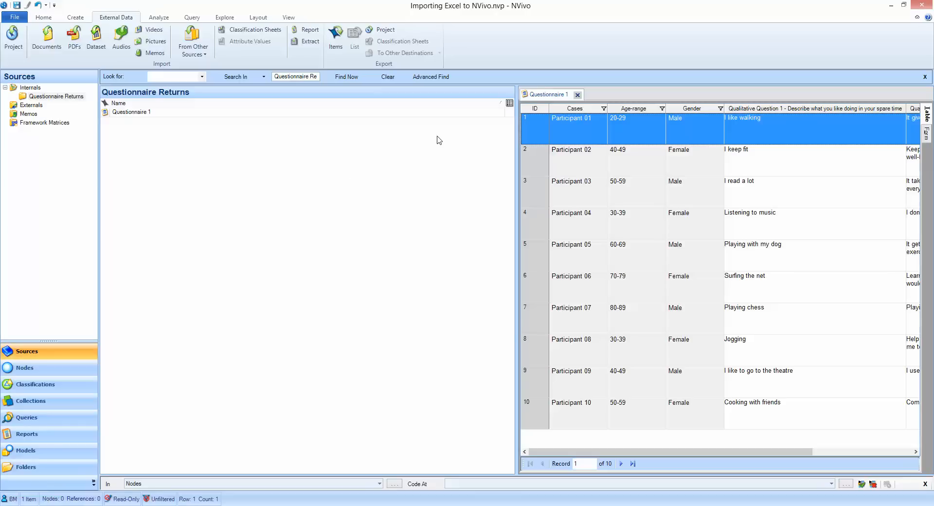
pyautogui.click(578, 94)
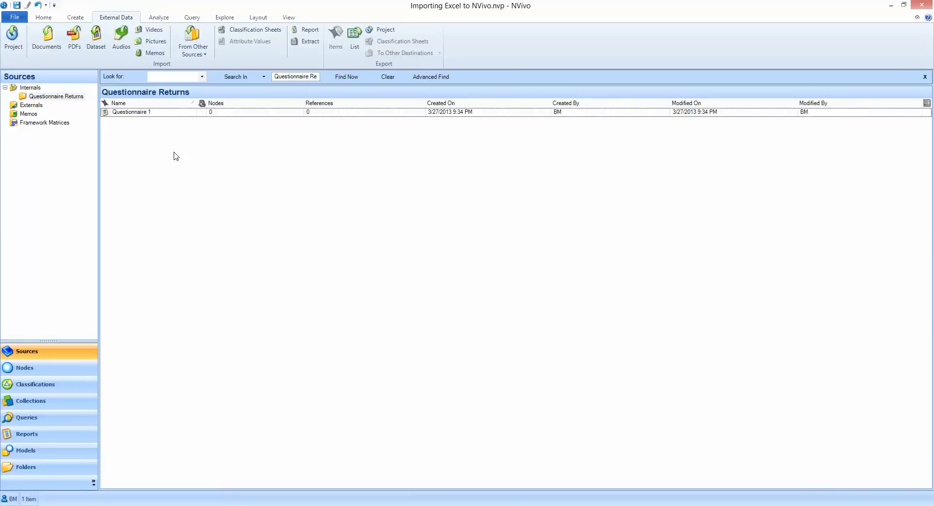
# Set up auto coding of the Questionnaire 1 dataset at nodes for the two qualitative question columns
pyautogui.rightClick(108, 116)
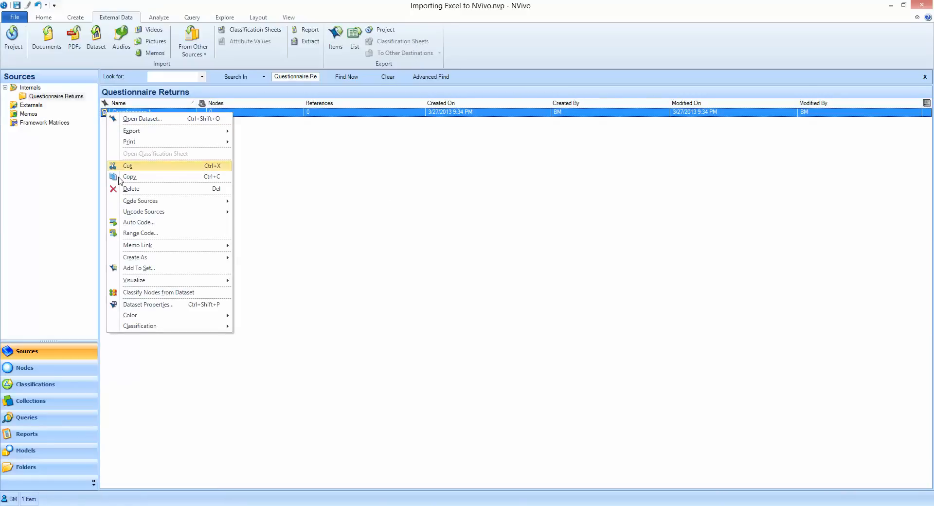
pyautogui.click(136, 223)
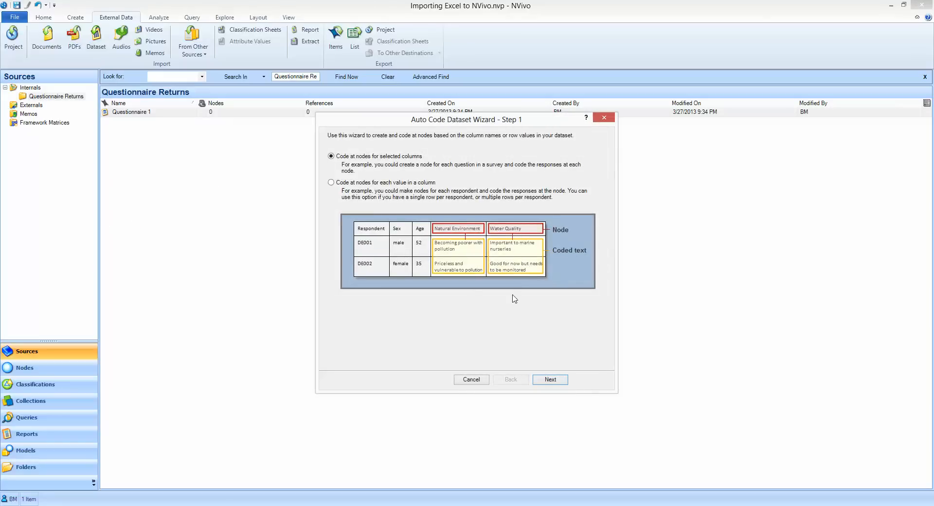
pyautogui.click(551, 380)
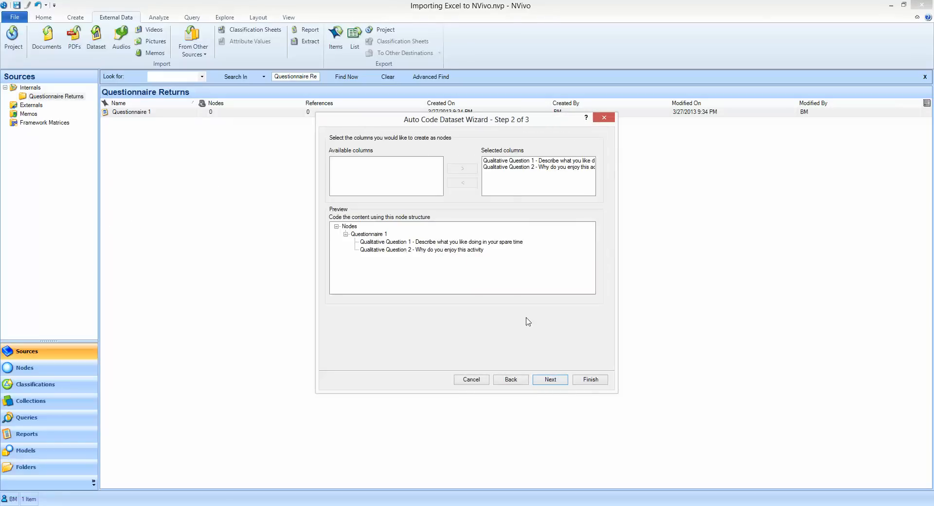
pyautogui.click(550, 380)
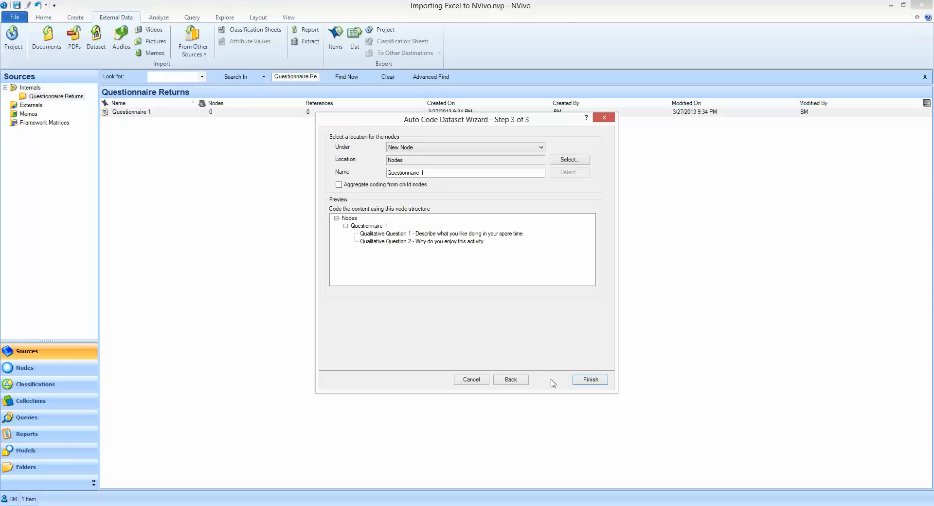
# Set the new node's location to Phase 1 - Initial Coding by Question and run the auto coding
pyautogui.click(564, 162)
pyautogui.click(448, 191)
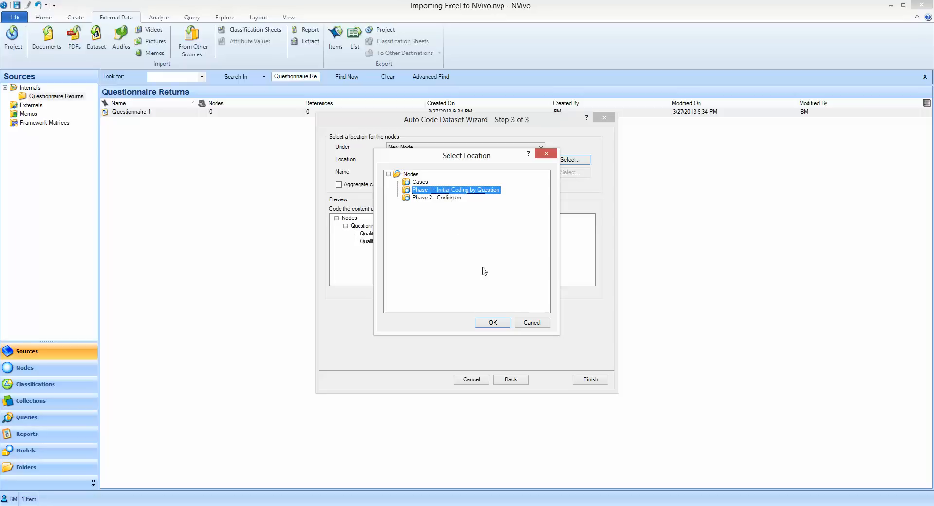
pyautogui.click(504, 324)
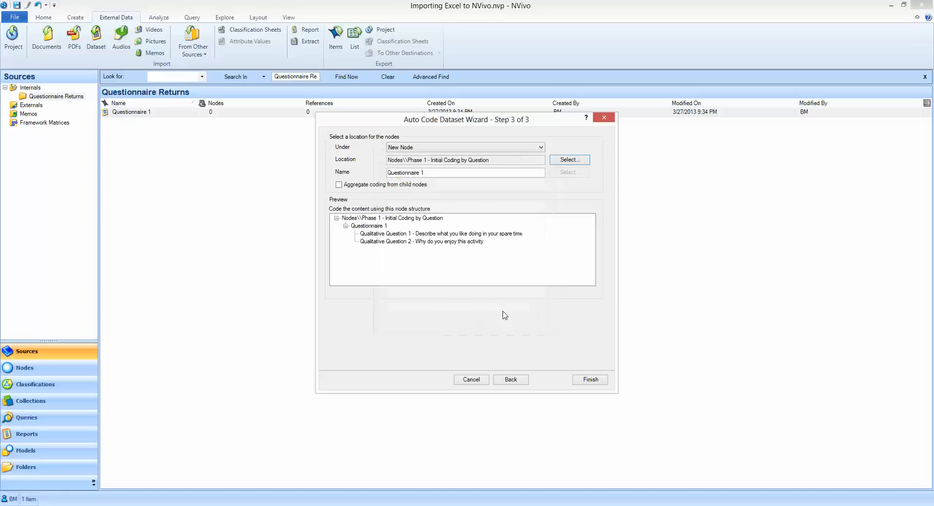
pyautogui.click(589, 381)
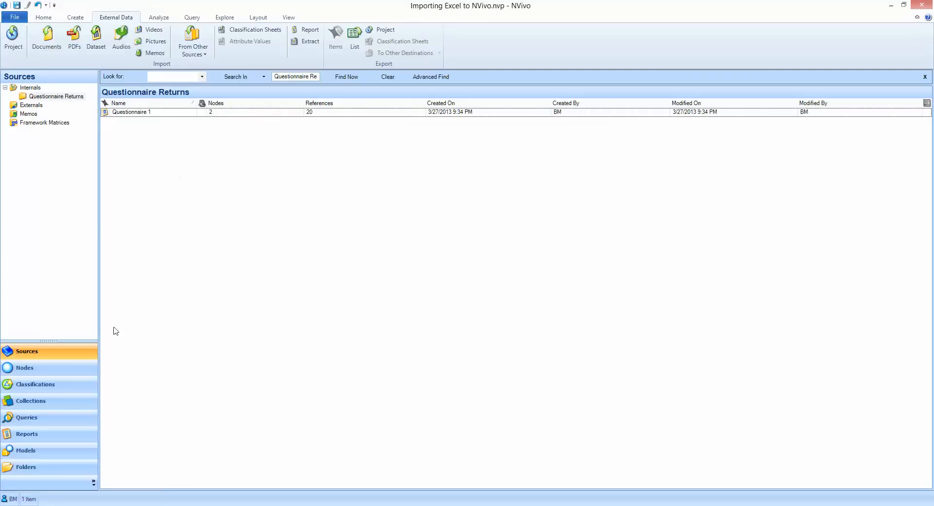
# Examine the question nodes under Phase 1 - Initial Coding by Question and the references coded at Qualitative Question 1
pyautogui.click(72, 370)
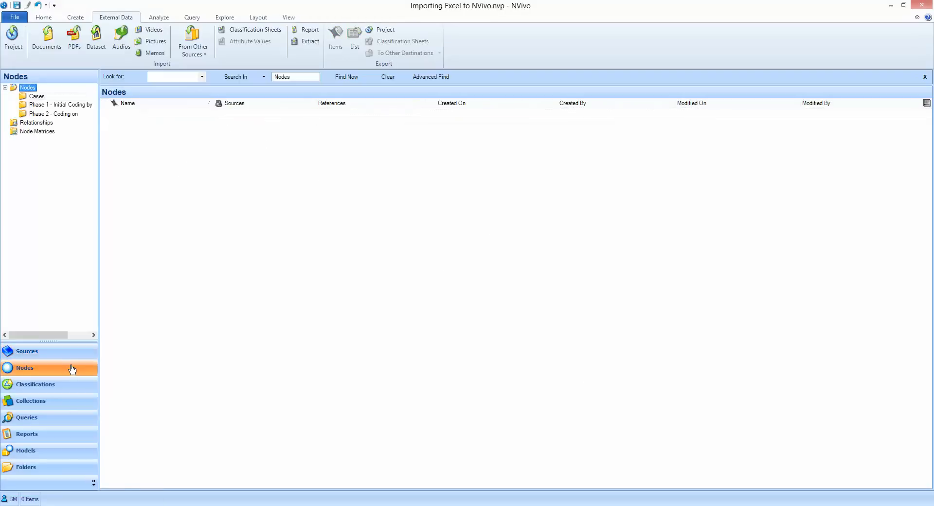
pyautogui.click(66, 103)
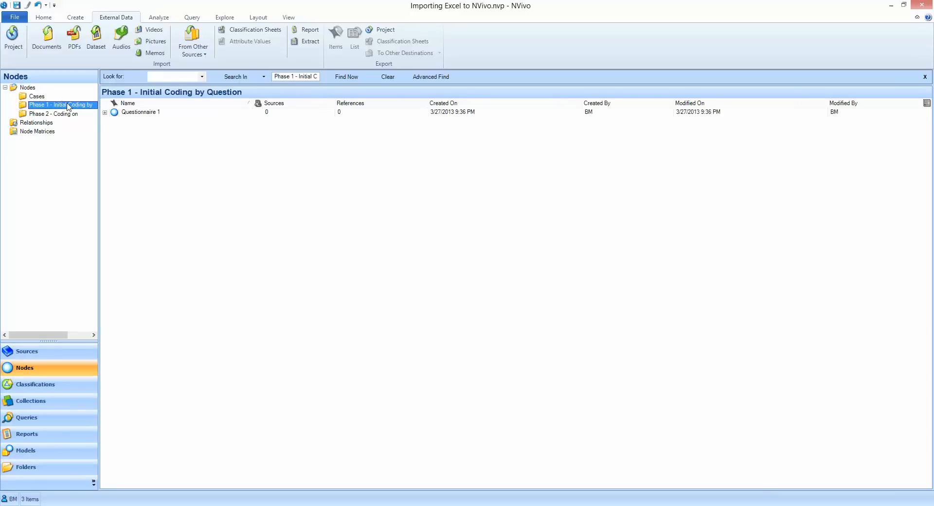
pyautogui.click(105, 113)
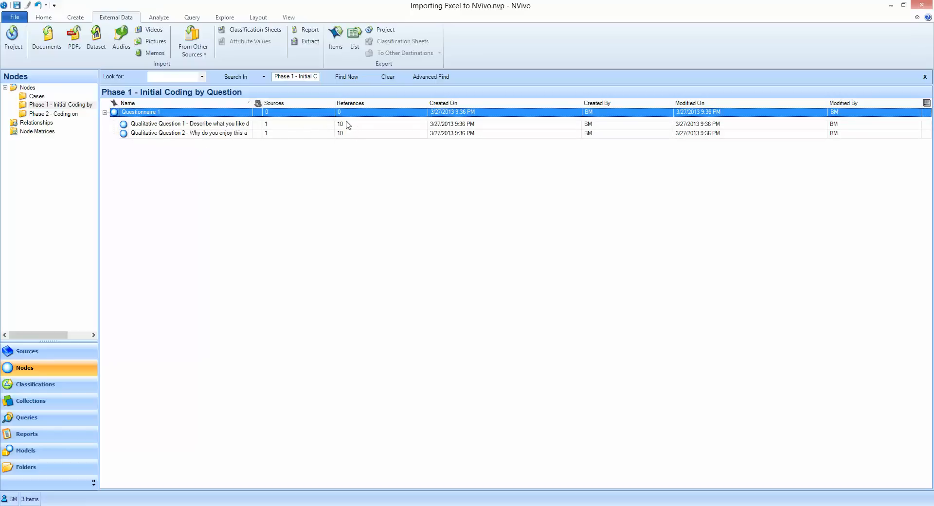
pyautogui.doubleClick(132, 125)
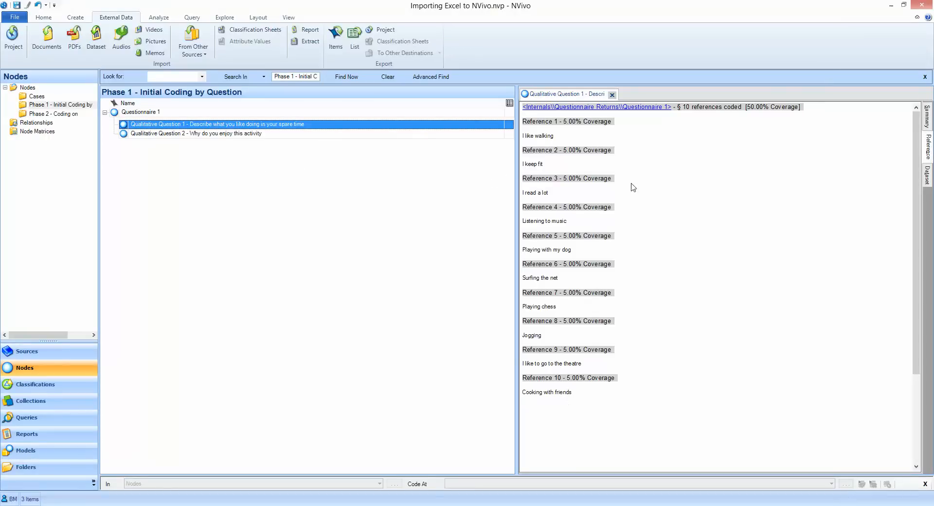
pyautogui.click(612, 95)
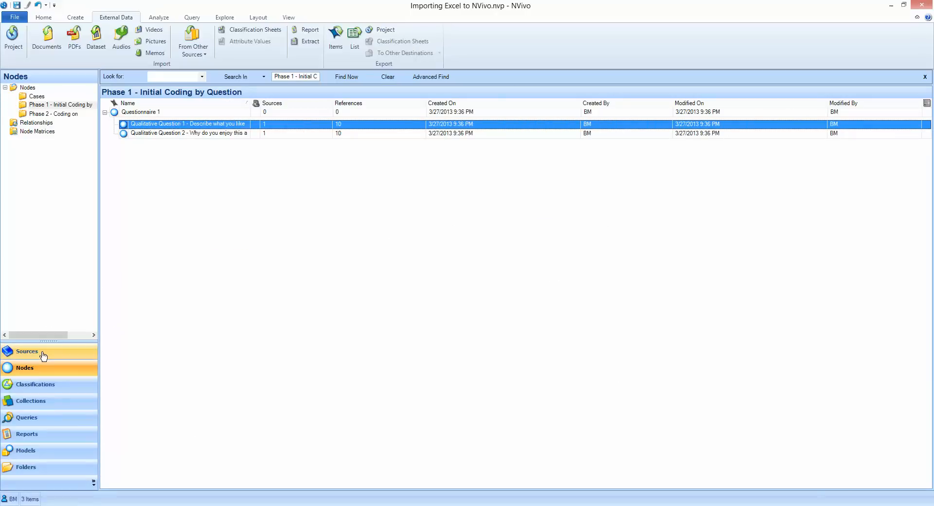
# Start auto coding the Questionnaire 1 dataset again, coding at nodes for each value in a column
pyautogui.click(42, 356)
pyautogui.rightClick(143, 113)
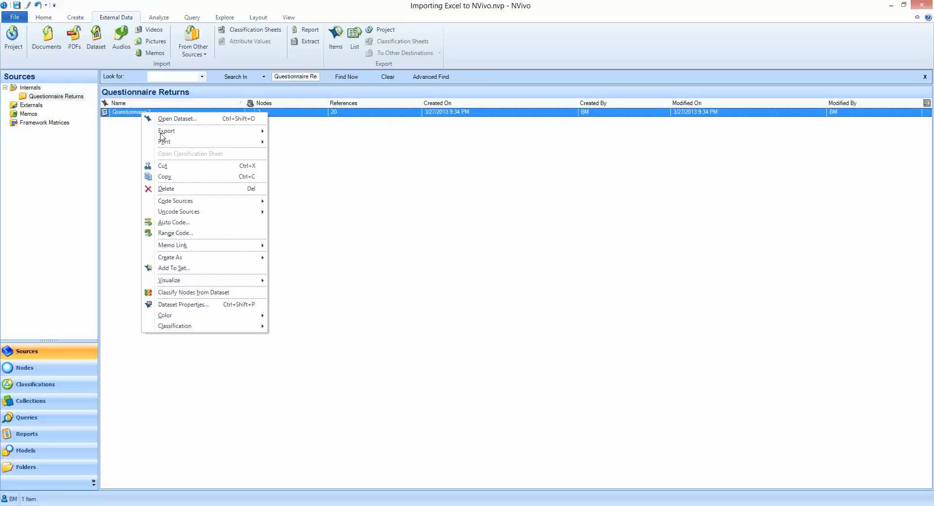
pyautogui.click(187, 226)
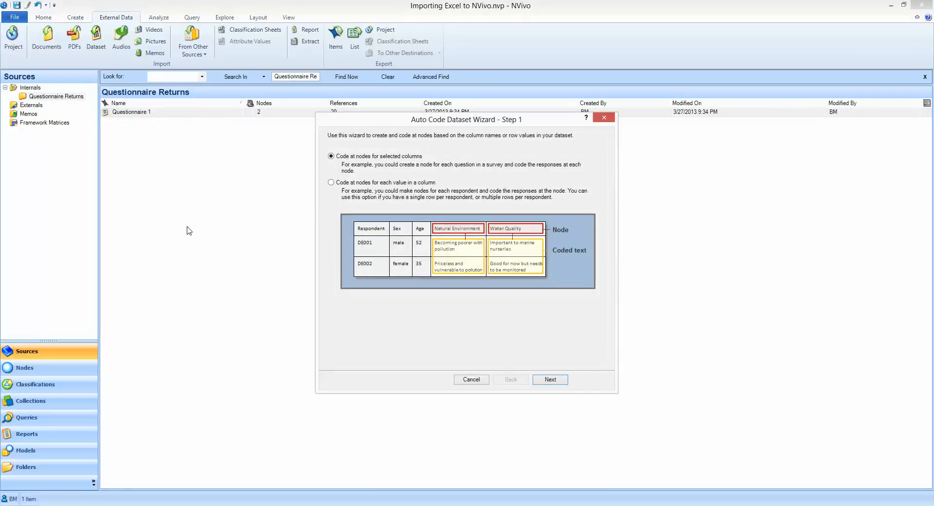
pyautogui.click(332, 183)
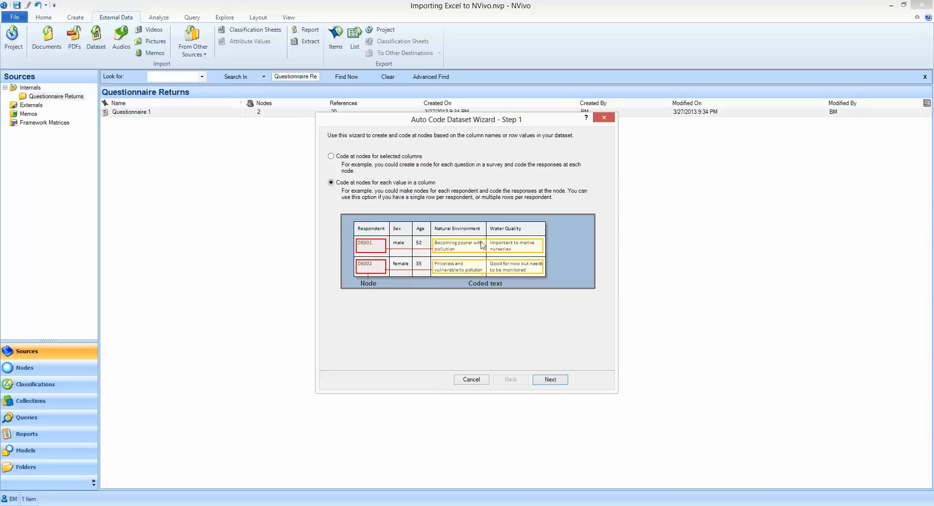
pyautogui.click(551, 380)
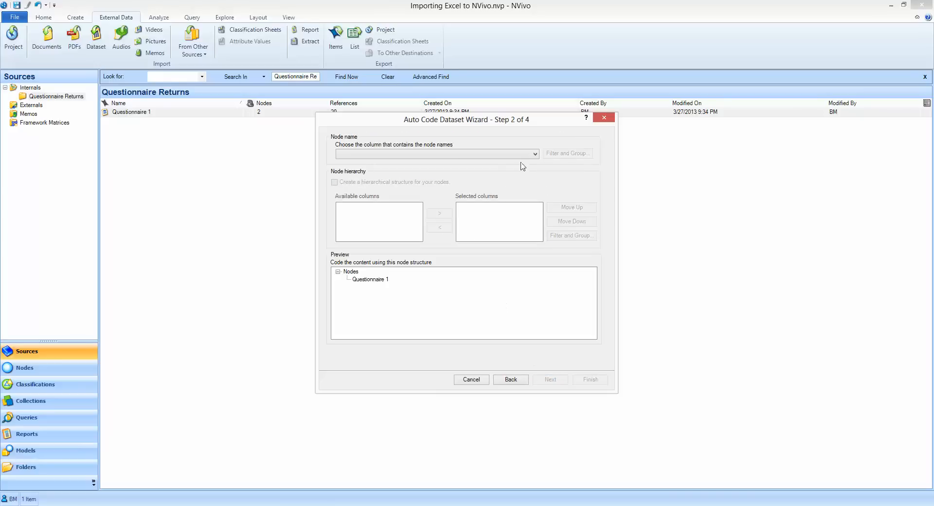
# Use the Cases column for the node names and continue to the choice of content columns
pyautogui.click(535, 154)
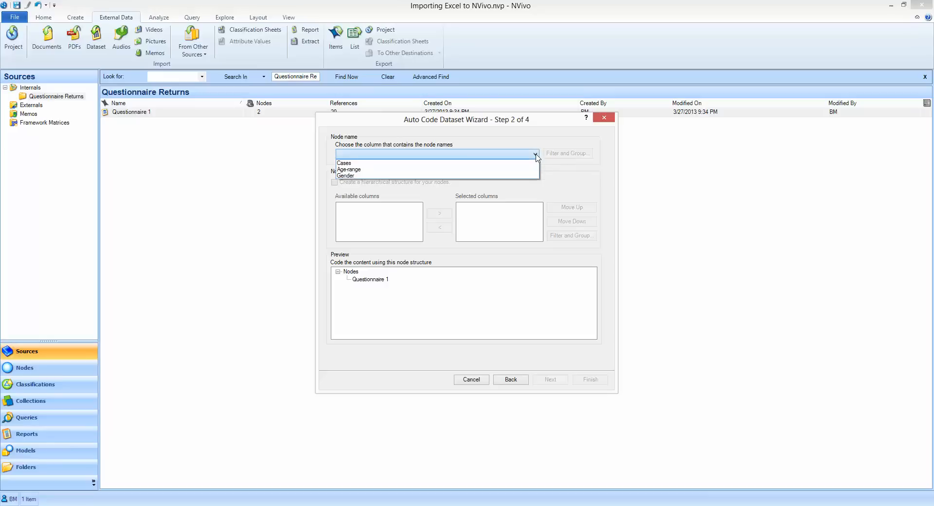
pyautogui.click(507, 164)
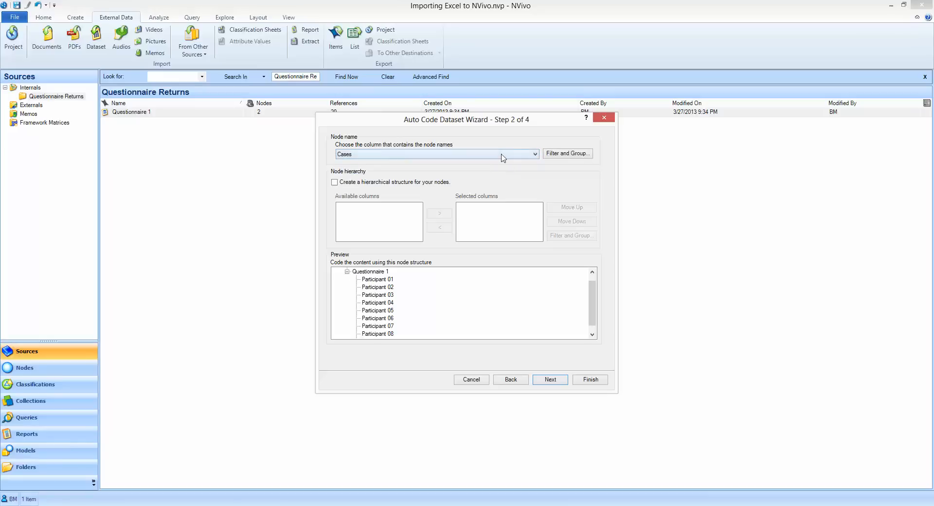
pyautogui.click(445, 156)
pyautogui.click(444, 157)
pyautogui.click(551, 381)
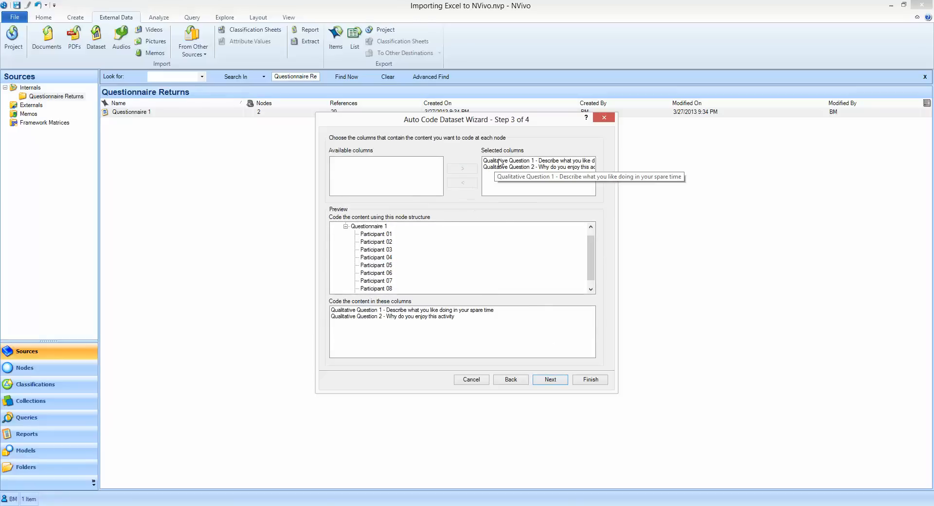
# Set the new Questionnaire 1 node's location to the Cases node folder and run the auto coding
pyautogui.click(550, 380)
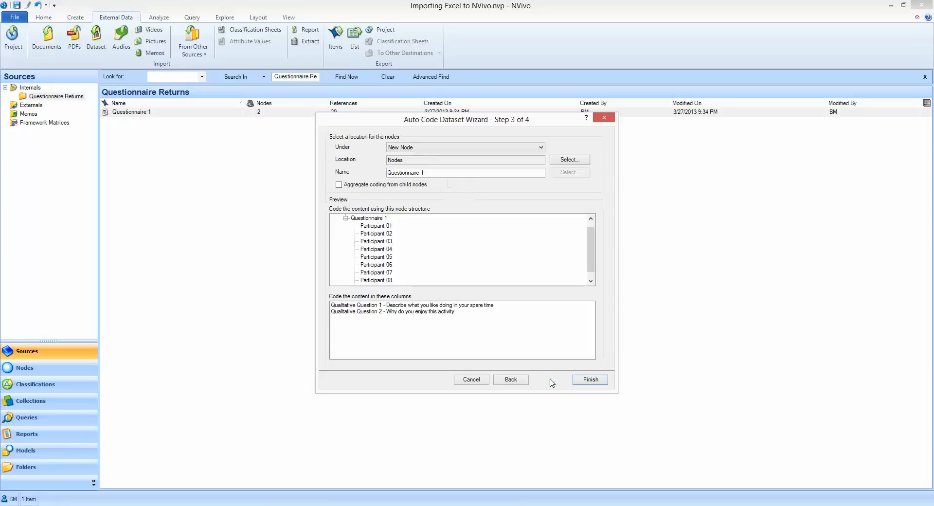
pyautogui.click(582, 163)
pyautogui.click(408, 182)
pyautogui.click(493, 322)
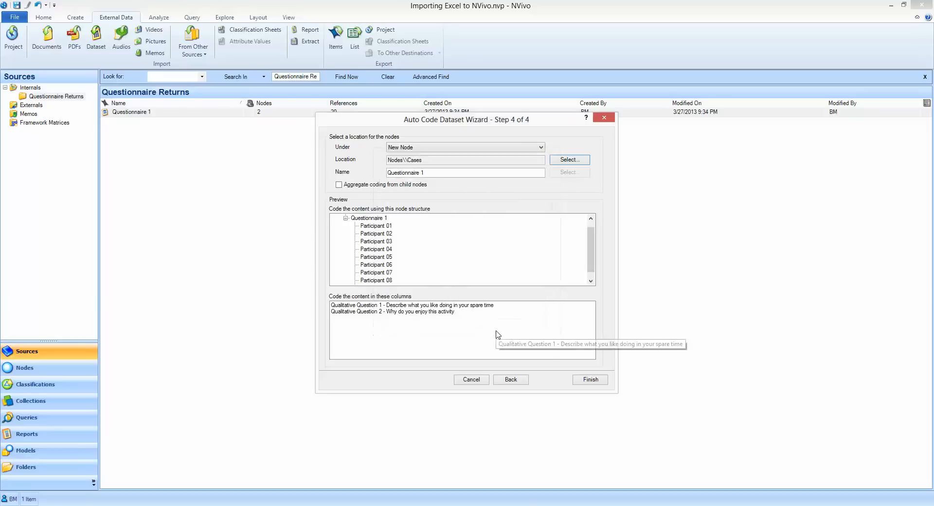
pyautogui.click(591, 381)
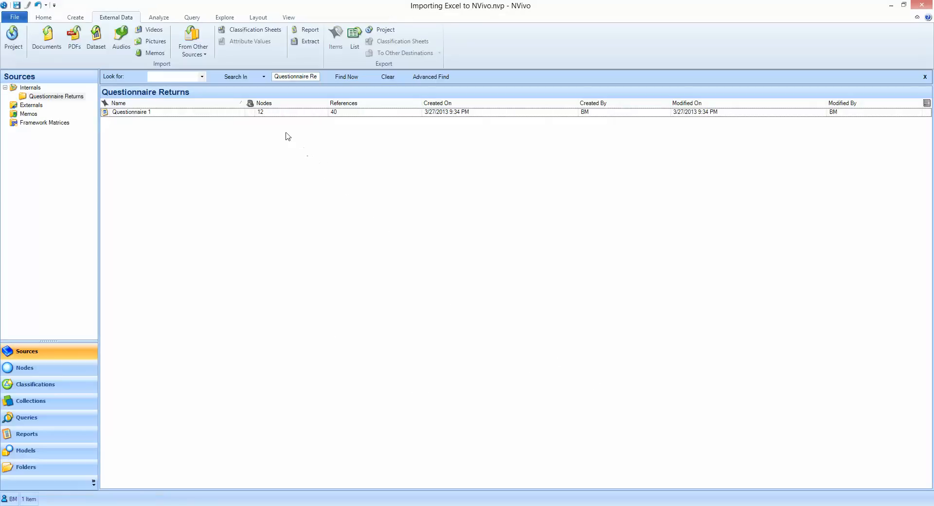
# Examine the participant nodes under Questionnaire 1 in the Cases folder and the references coded at Participant 01
pyautogui.click(73, 370)
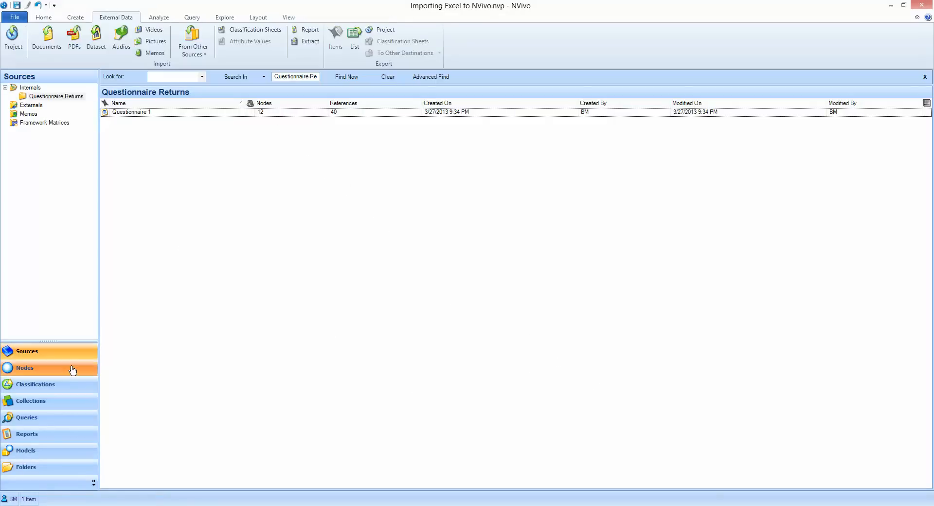
pyautogui.click(35, 98)
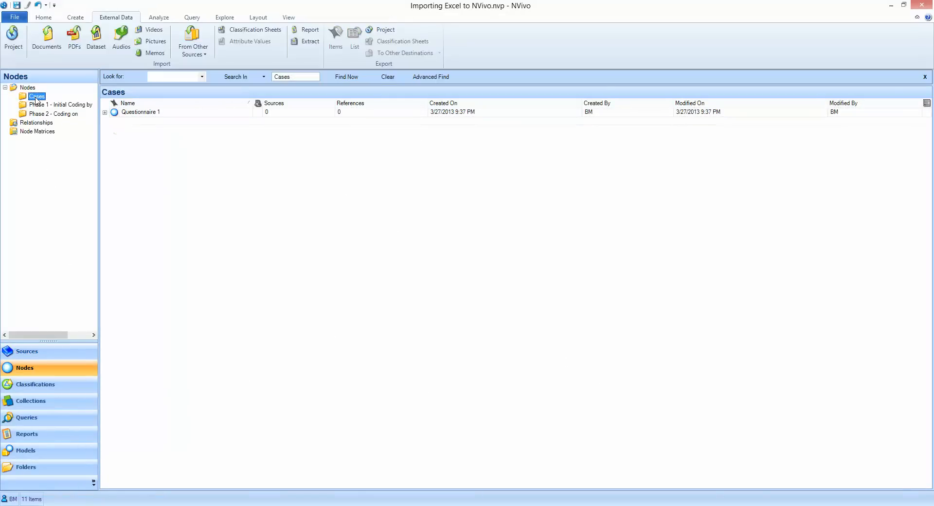
pyautogui.click(105, 112)
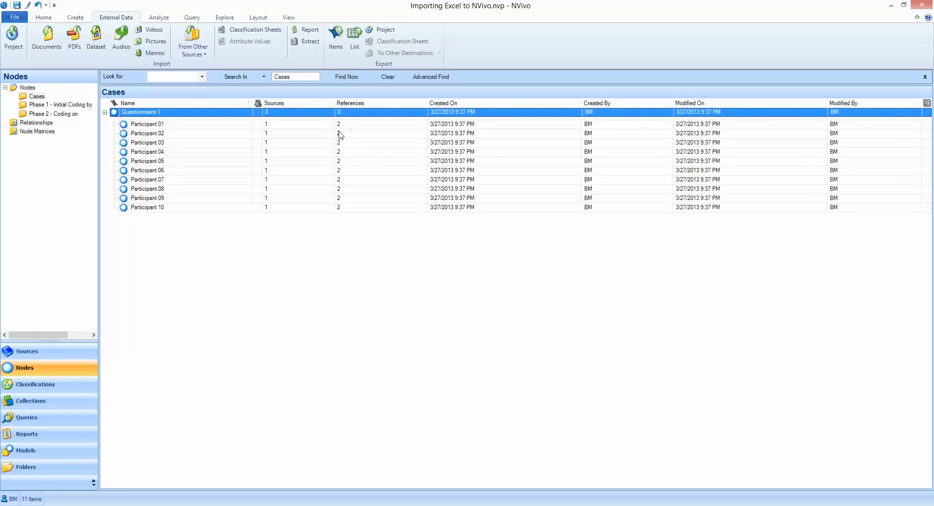
pyautogui.doubleClick(124, 125)
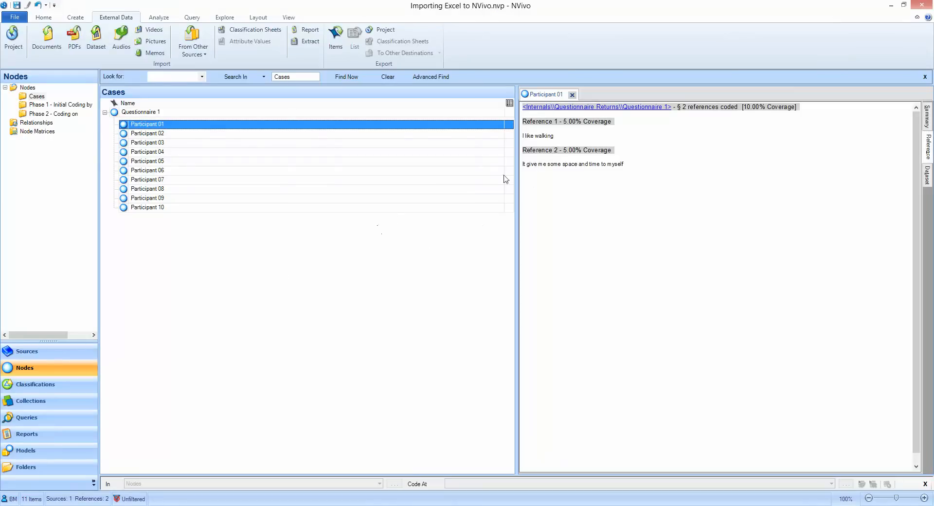
pyautogui.click(573, 94)
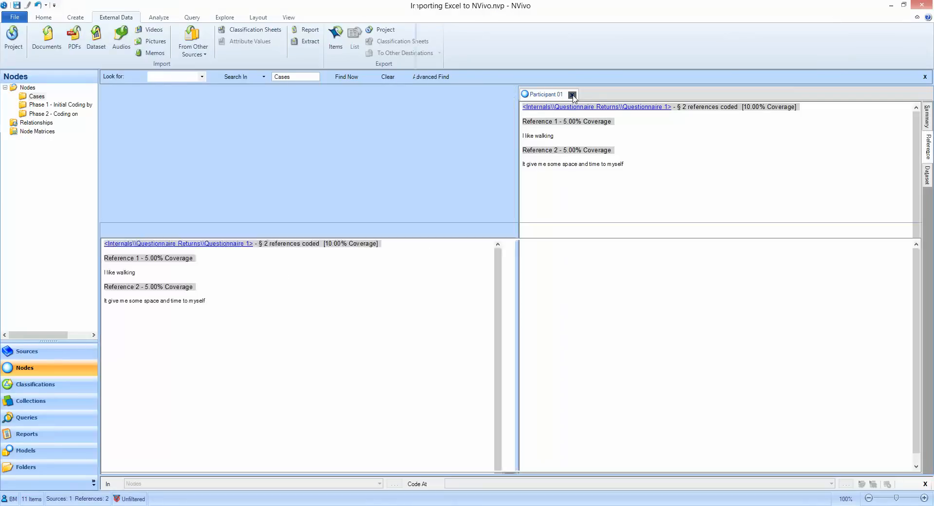
# Try to classify nodes from the Questionnaire 1 dataset
pyautogui.click(71, 357)
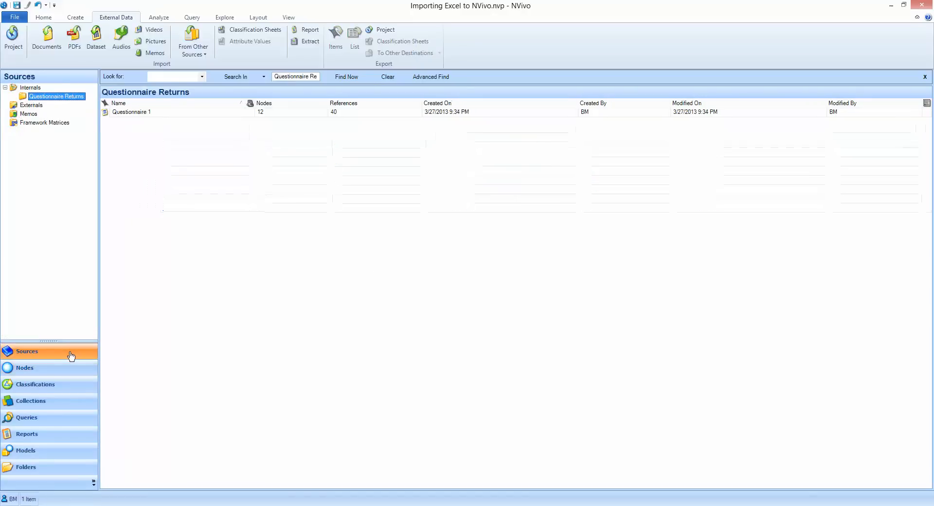
pyautogui.click(133, 113)
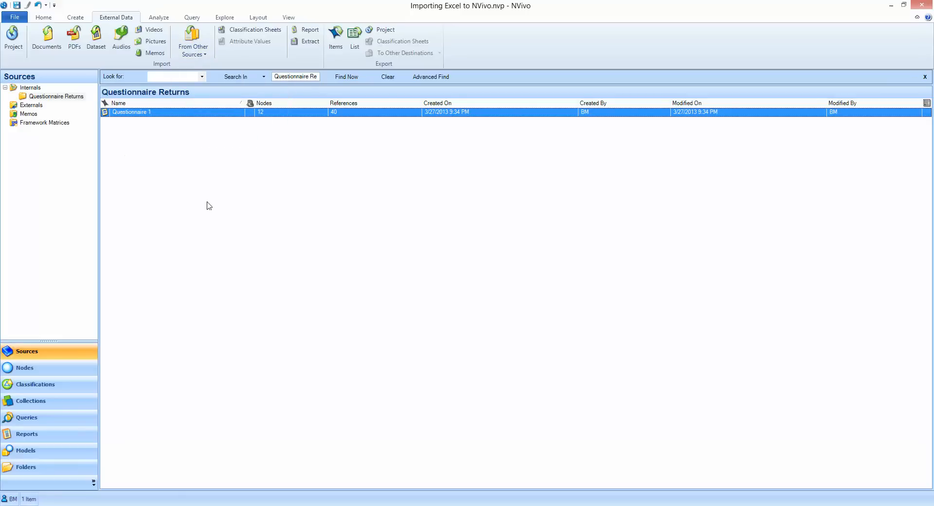
pyautogui.click(77, 19)
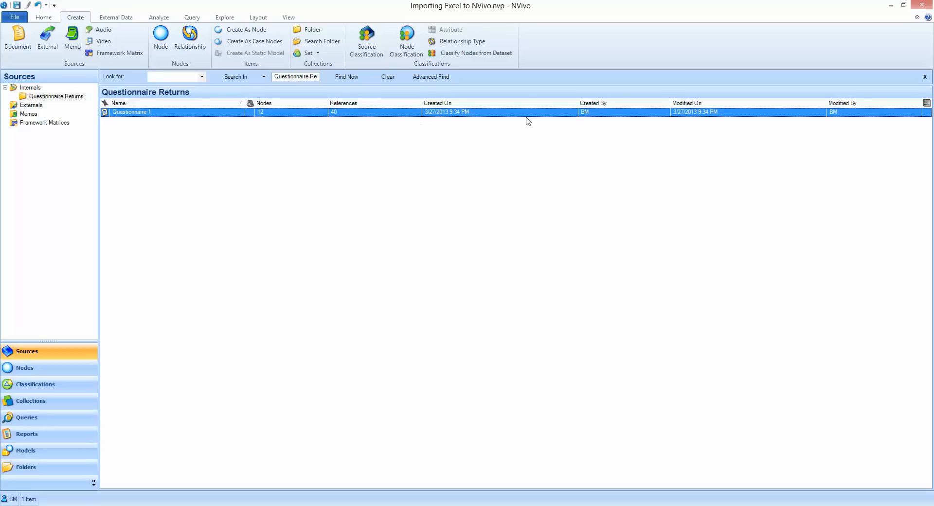
pyautogui.click(466, 55)
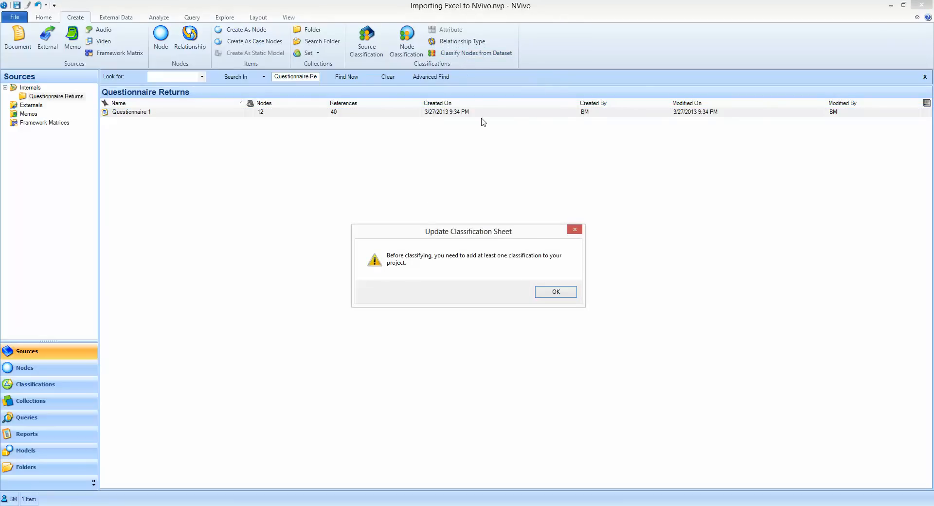
pyautogui.click(550, 291)
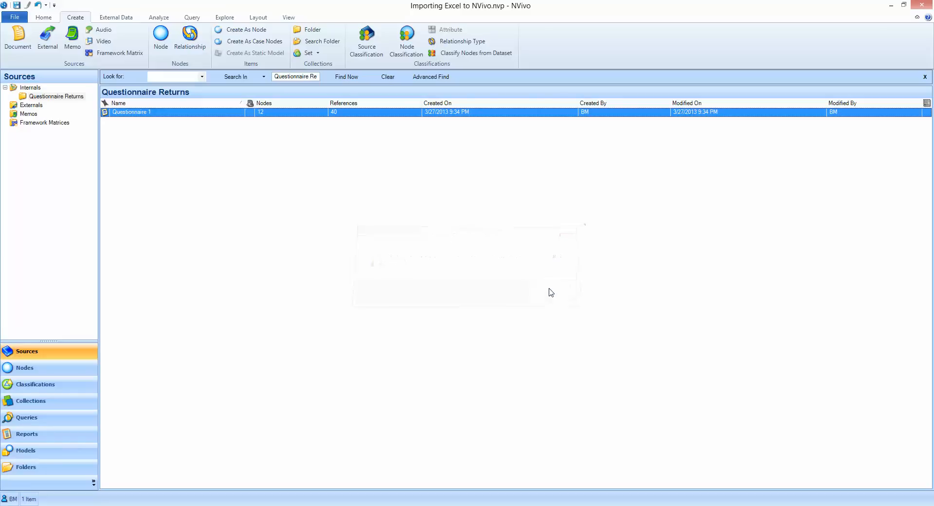
pyautogui.click(257, 122)
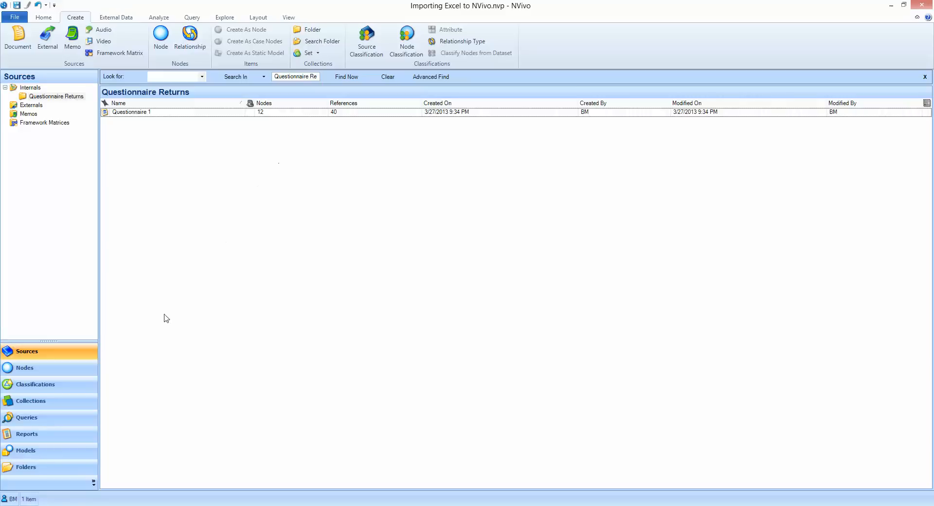
# Create a new node classification named Cases
pyautogui.click(76, 387)
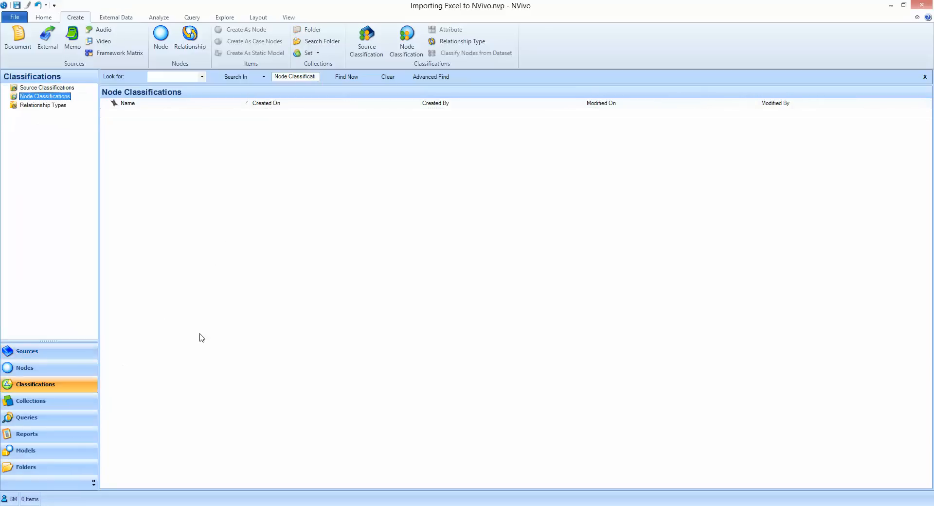
pyautogui.rightClick(157, 142)
pyautogui.click(177, 149)
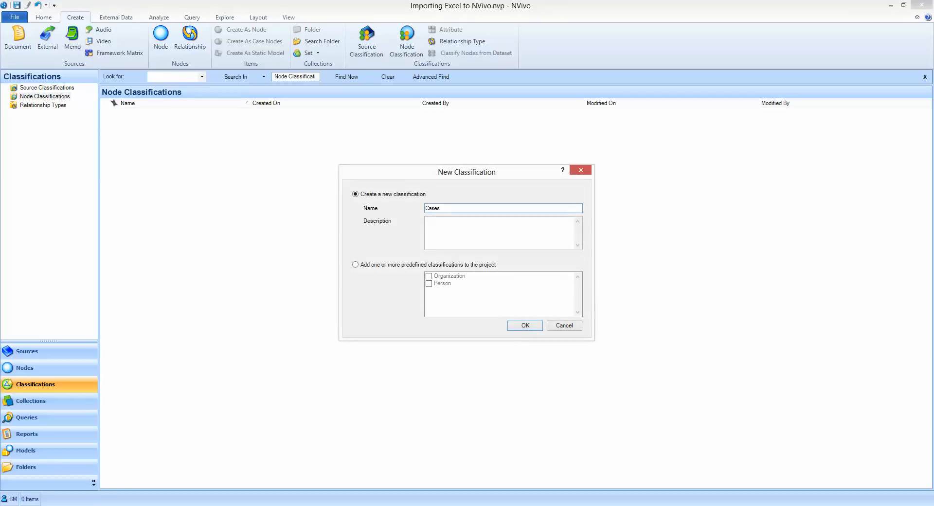
pyautogui.press('Return')
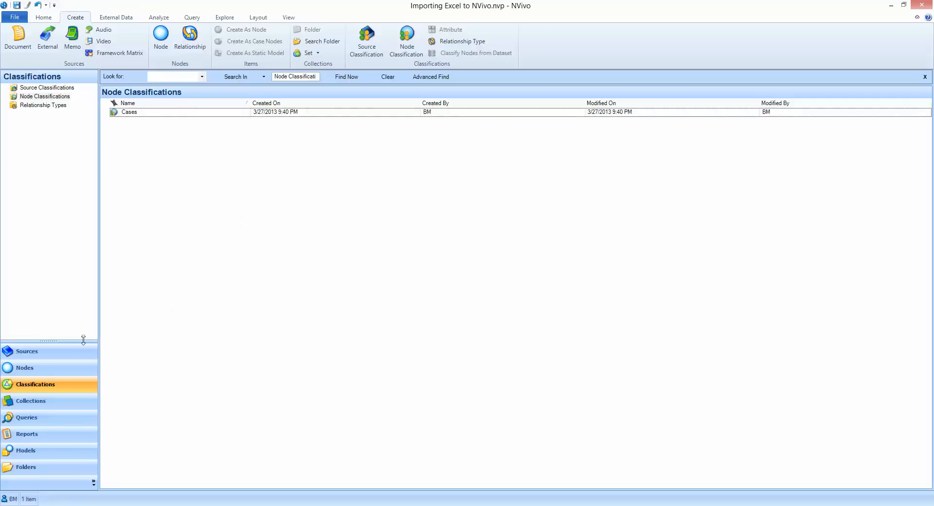
# Start classifying nodes from the Questionnaire 1 dataset and continue to the node location settings
pyautogui.click(74, 352)
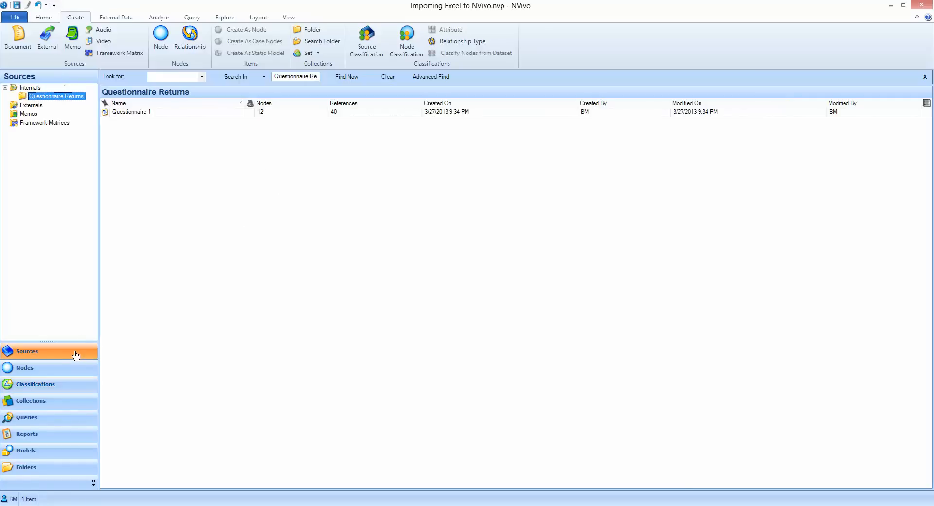
pyautogui.click(134, 115)
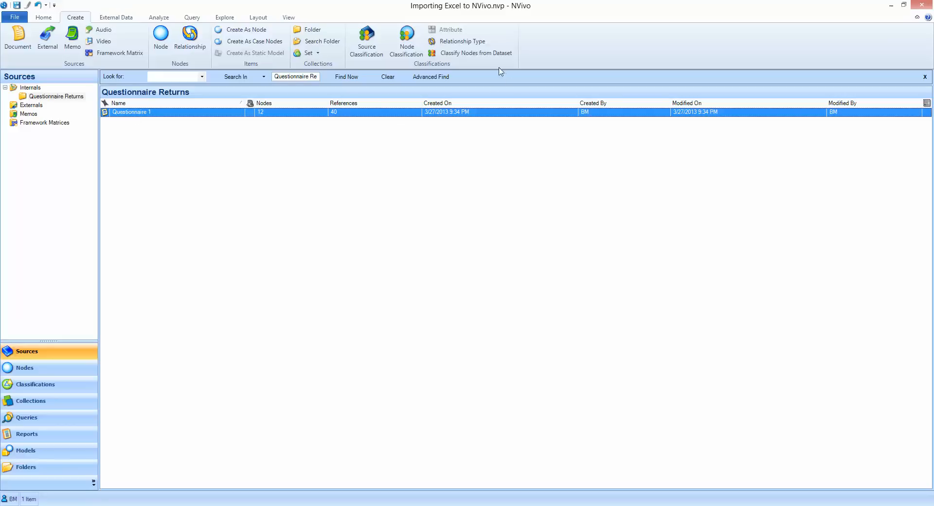
pyautogui.click(472, 53)
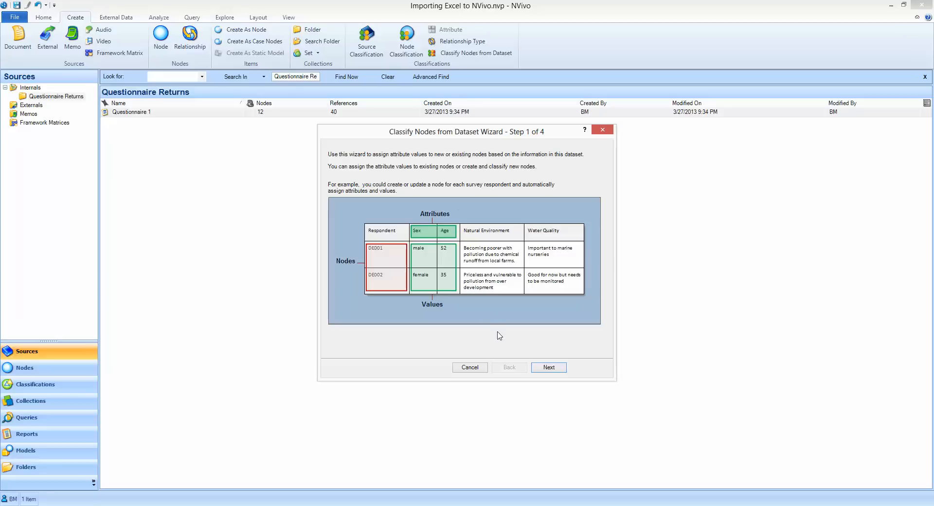
pyautogui.click(558, 371)
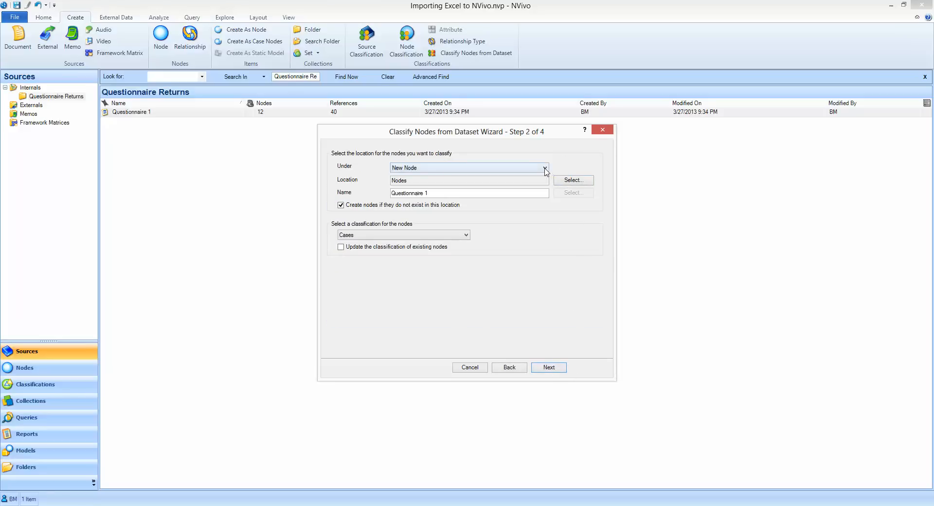
# Set the location of the nodes to classify to the existing node Questionnaire 1 in the Cases folder
pyautogui.click(545, 168)
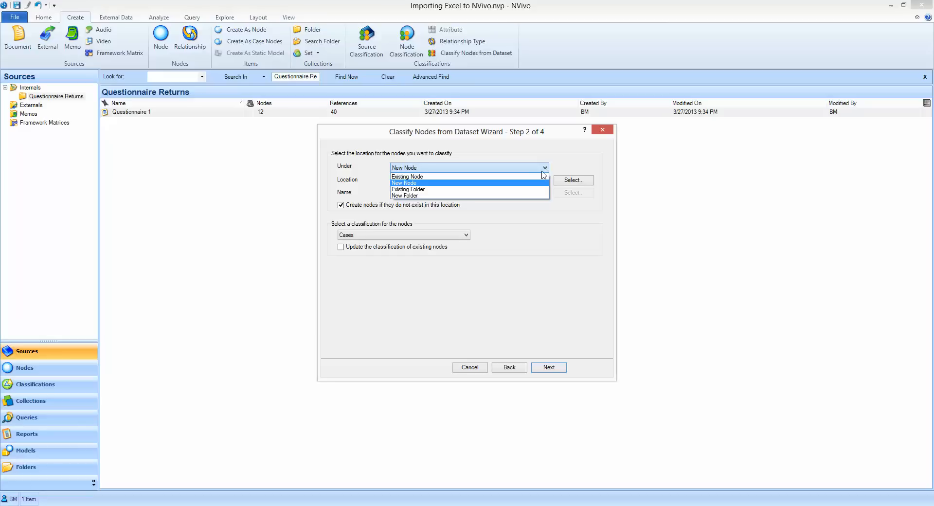
pyautogui.click(422, 178)
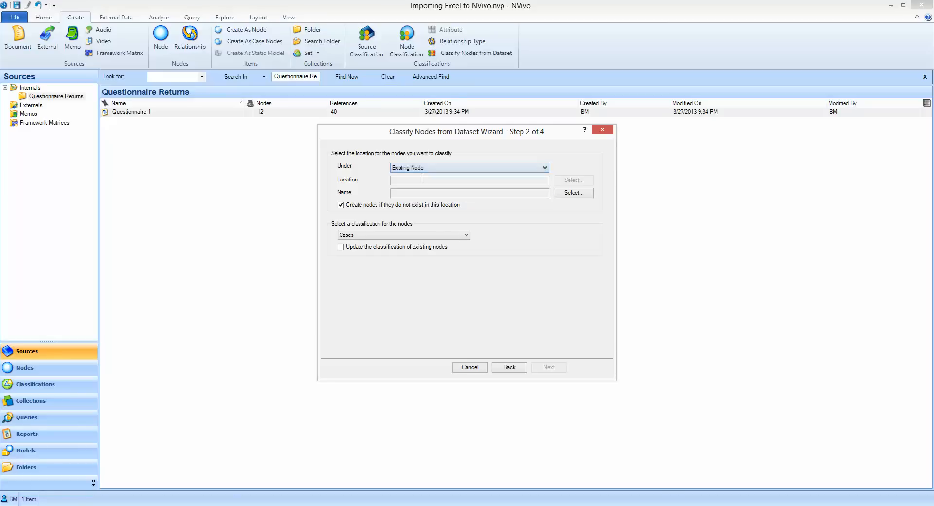
pyautogui.click(575, 193)
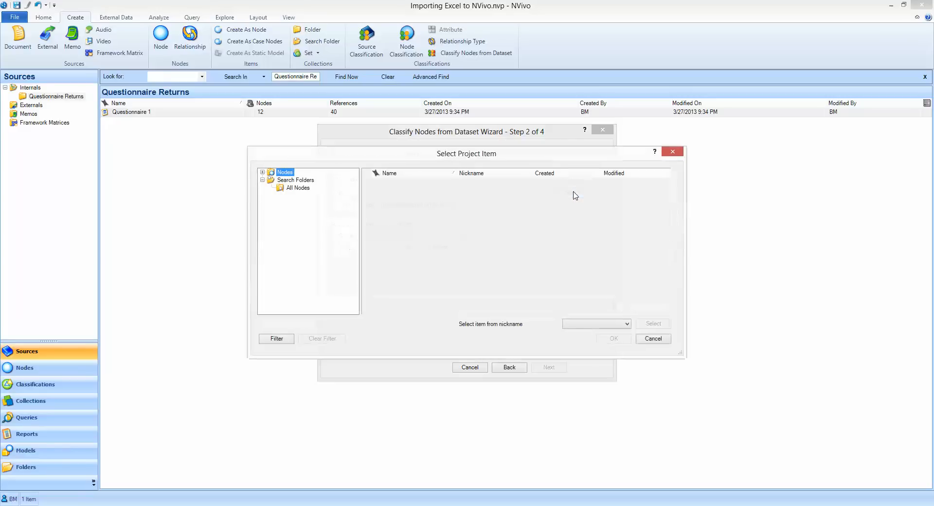
pyautogui.click(263, 173)
pyautogui.click(294, 180)
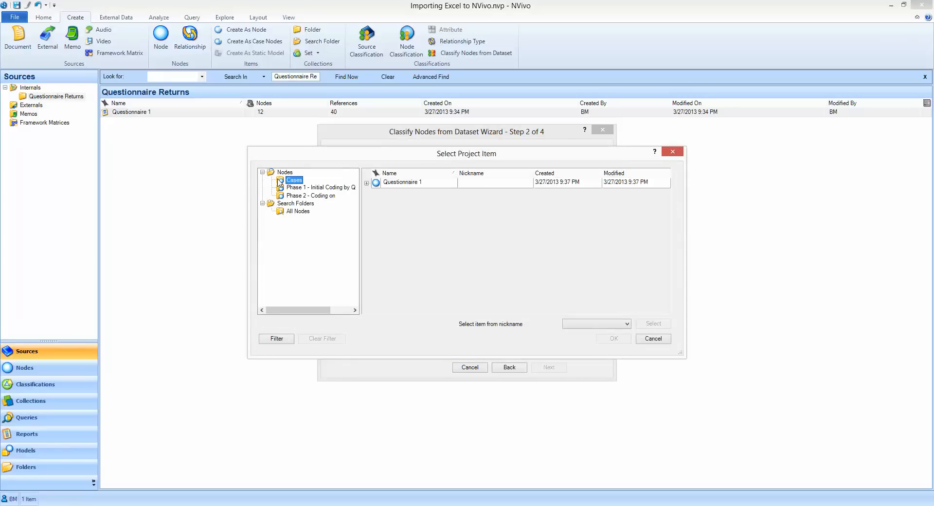
pyautogui.click(378, 185)
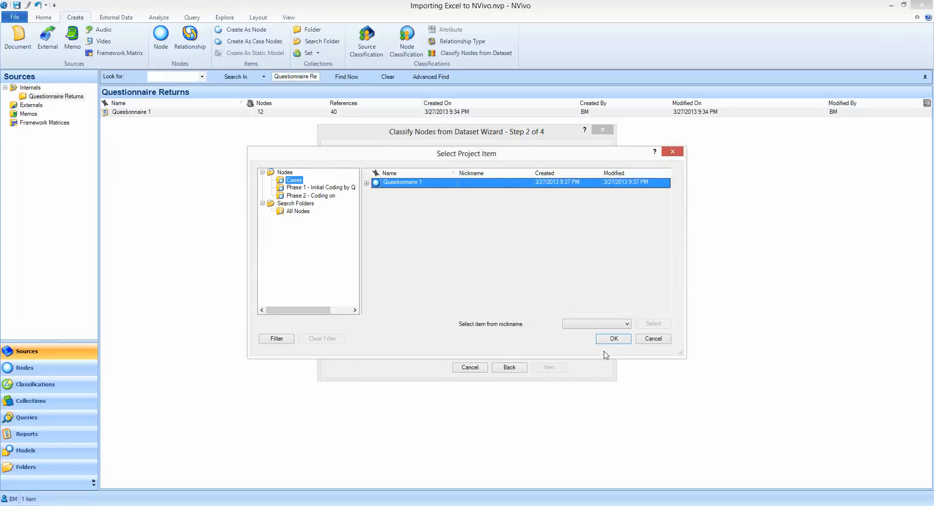
pyautogui.click(367, 183)
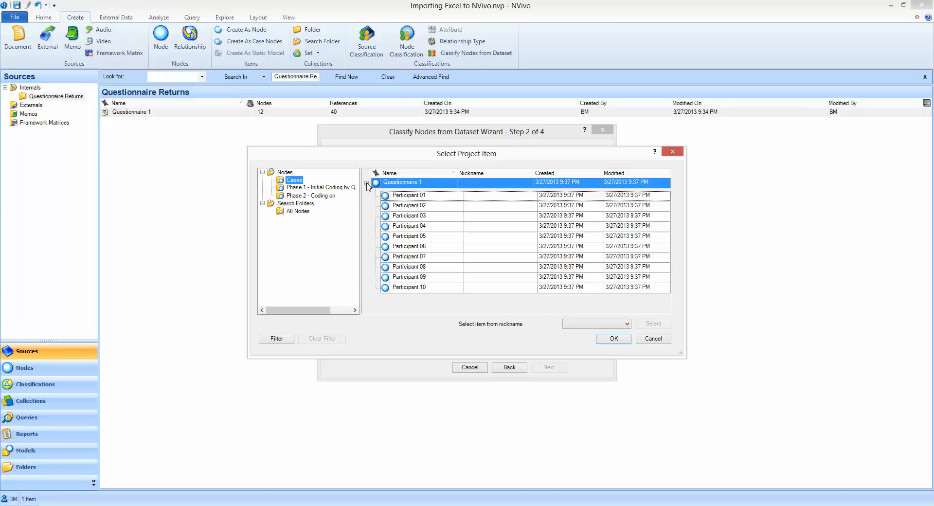
pyautogui.click(615, 340)
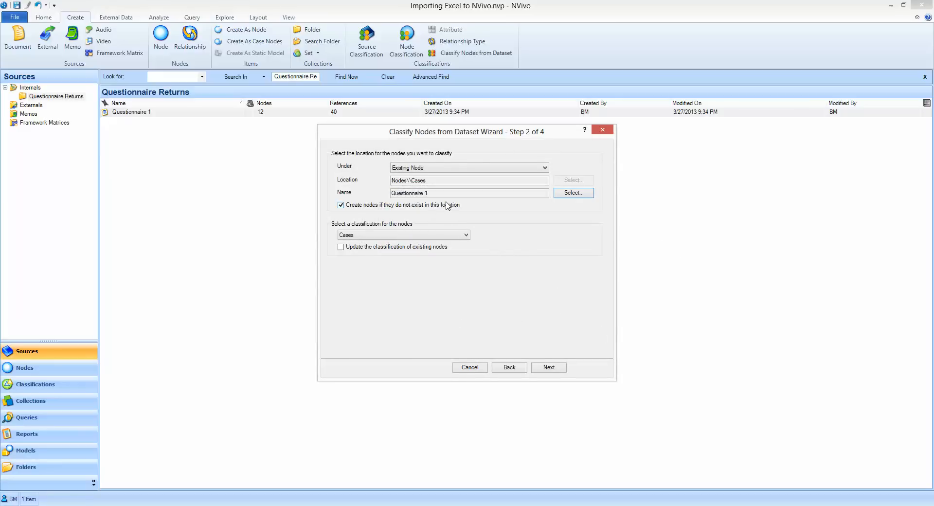
# Enable updating the classification of existing nodes and accept the Cases column for the node names
pyautogui.click(341, 247)
pyautogui.click(549, 369)
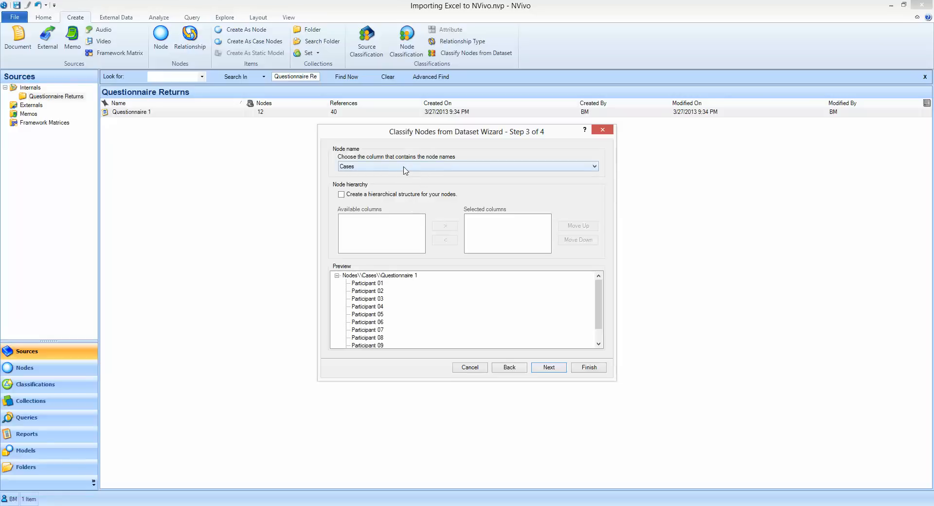
pyautogui.click(554, 369)
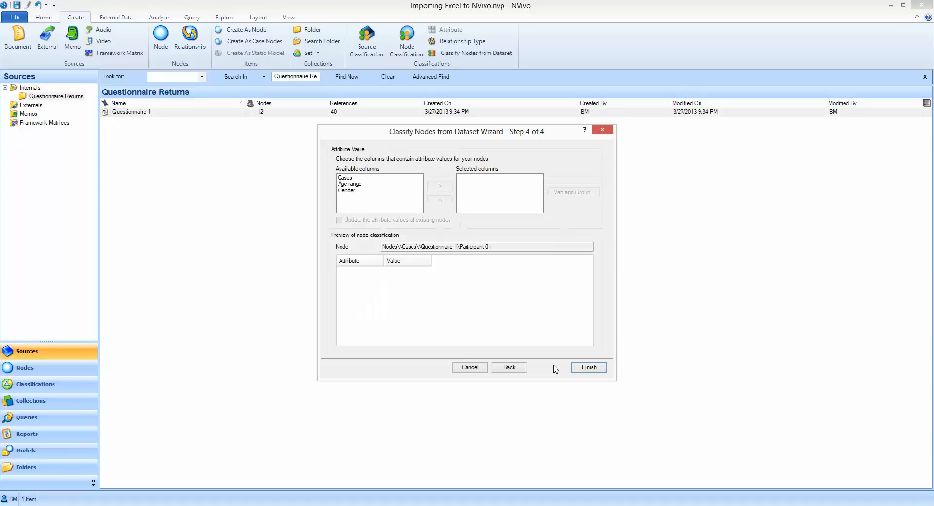
# Use the Cases, Age-range and Gender columns as attribute values and finish classifying the nodes
pyautogui.click(346, 177)
pyautogui.keyDown('ctrl'); pyautogui.click(350, 184); pyautogui.keyUp('ctrl')
pyautogui.keyDown('ctrl'); pyautogui.click(350, 190); pyautogui.keyUp('ctrl')
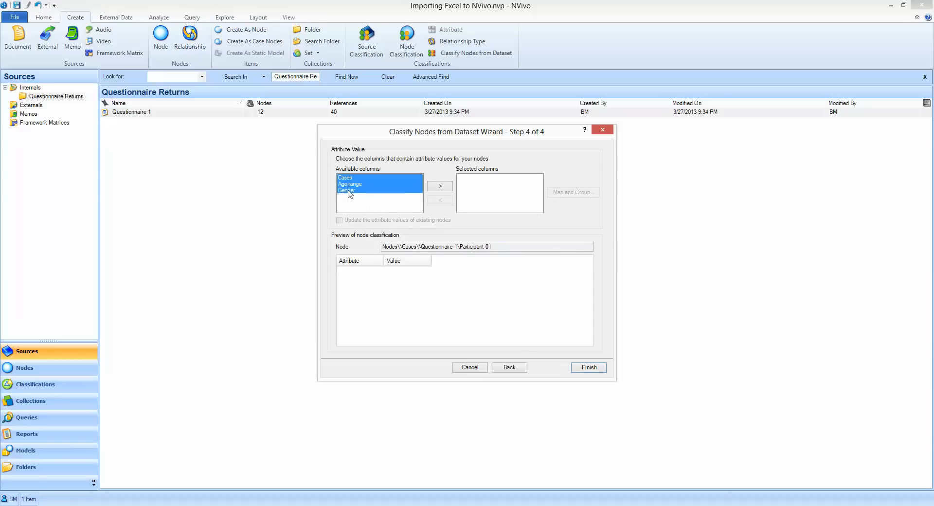
pyautogui.click(440, 187)
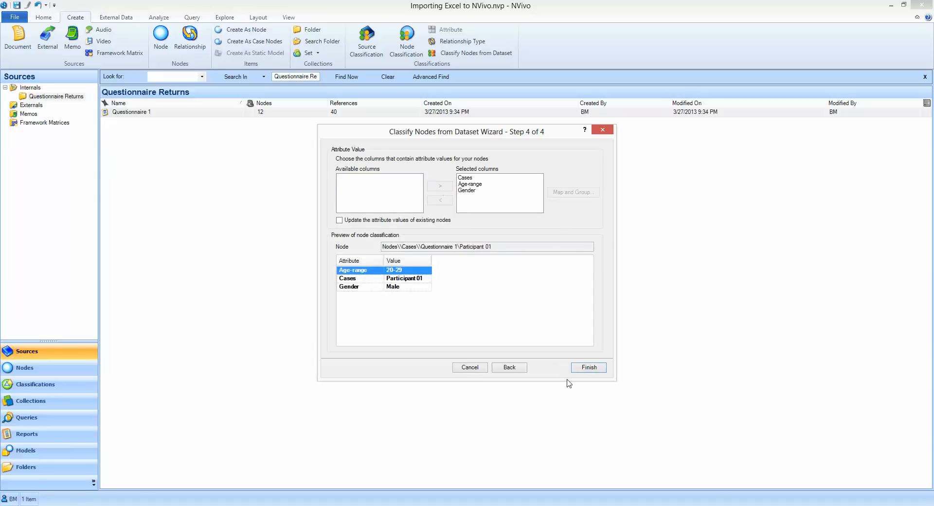
pyautogui.click(589, 368)
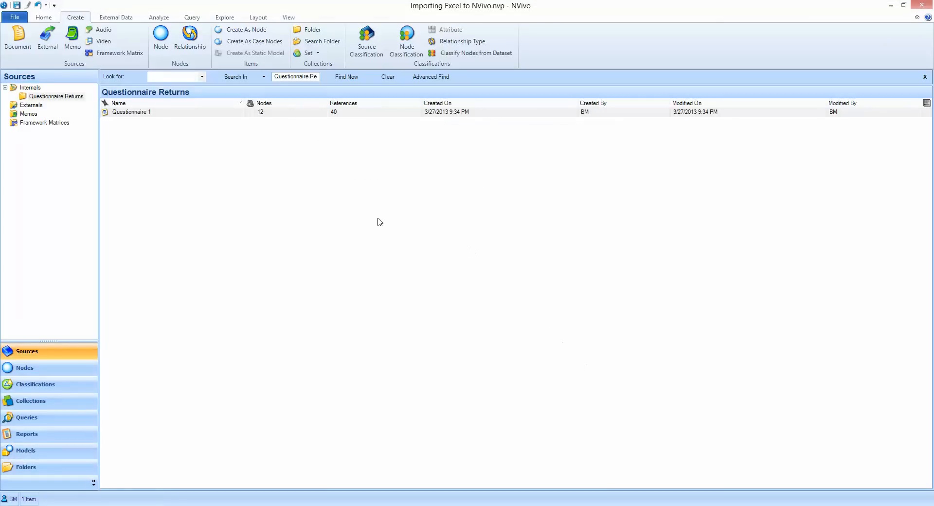
# Examine the participants' attribute values in the Cases node classification sheet and close the sheet
pyautogui.click(83, 388)
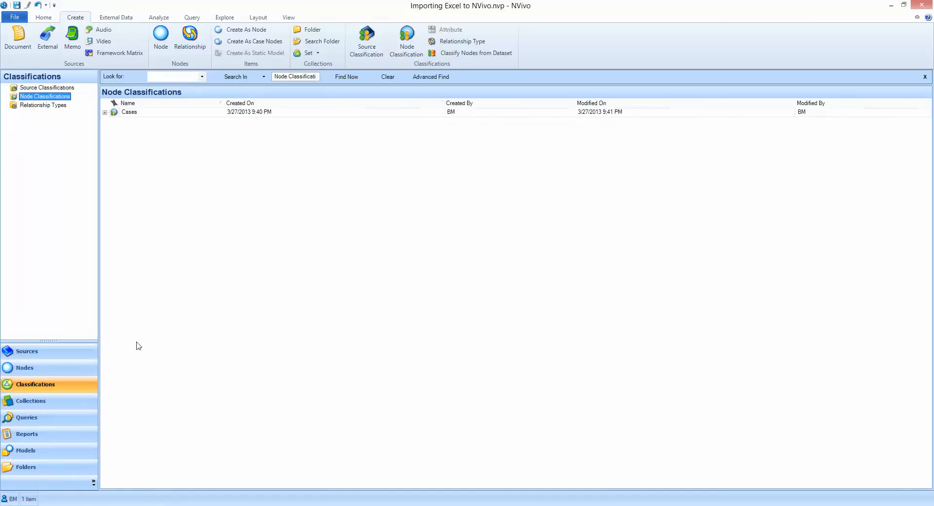
pyautogui.rightClick(116, 117)
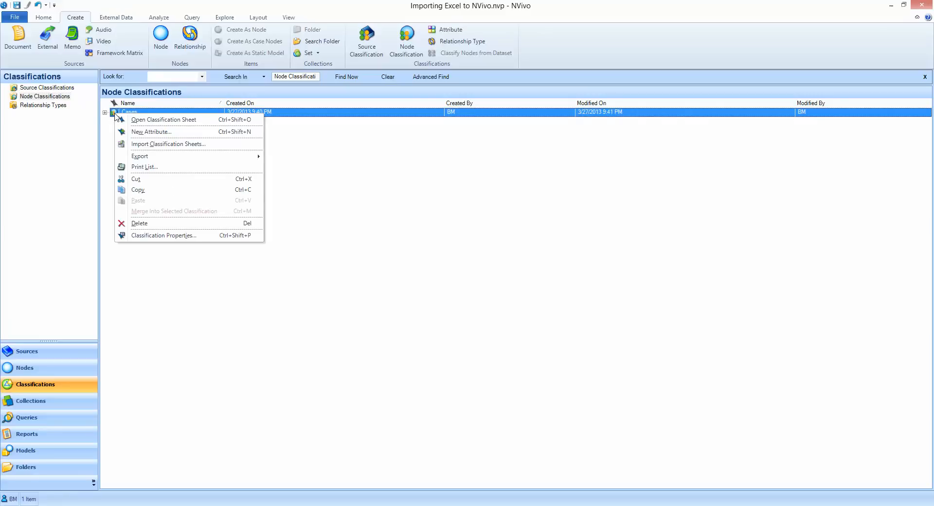
pyautogui.click(140, 120)
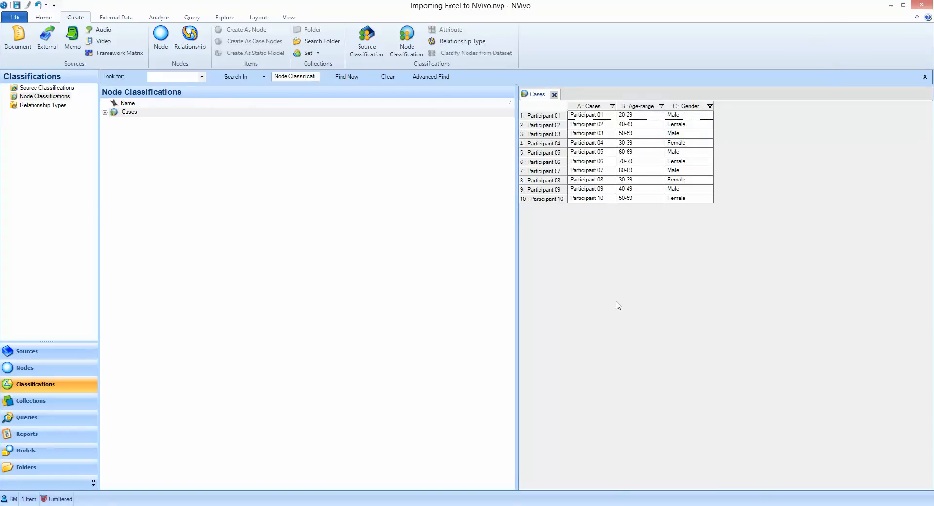
pyautogui.click(257, 303)
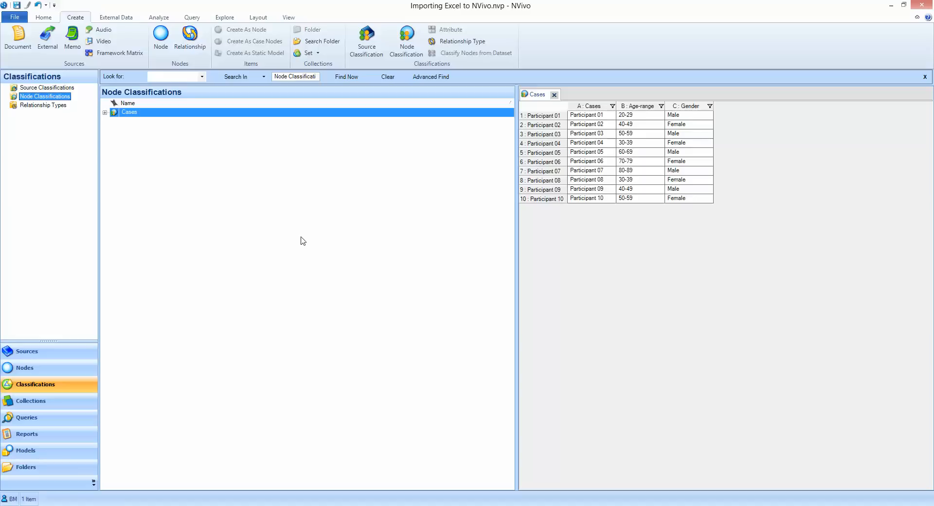
pyautogui.click(555, 96)
# Open the Participant 01 case node and check the attribute values in its node properties
pyautogui.click(39, 371)
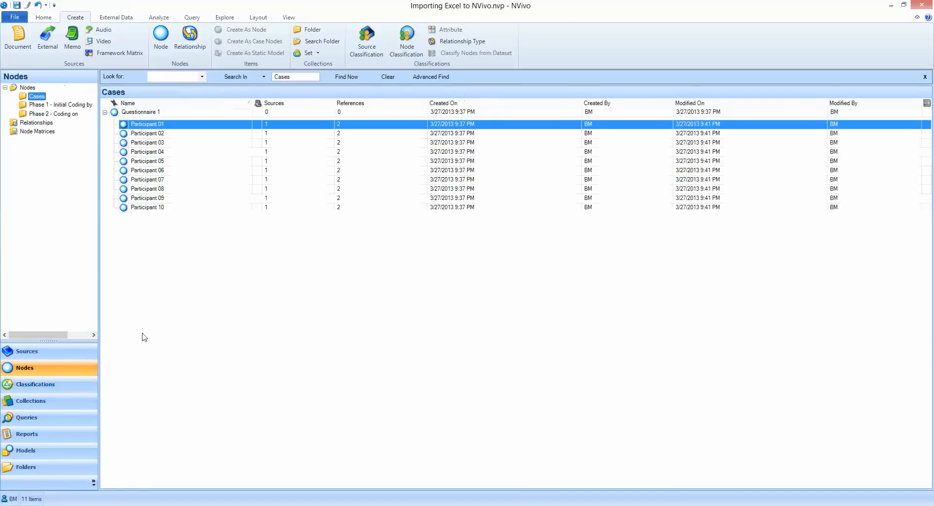
pyautogui.doubleClick(125, 125)
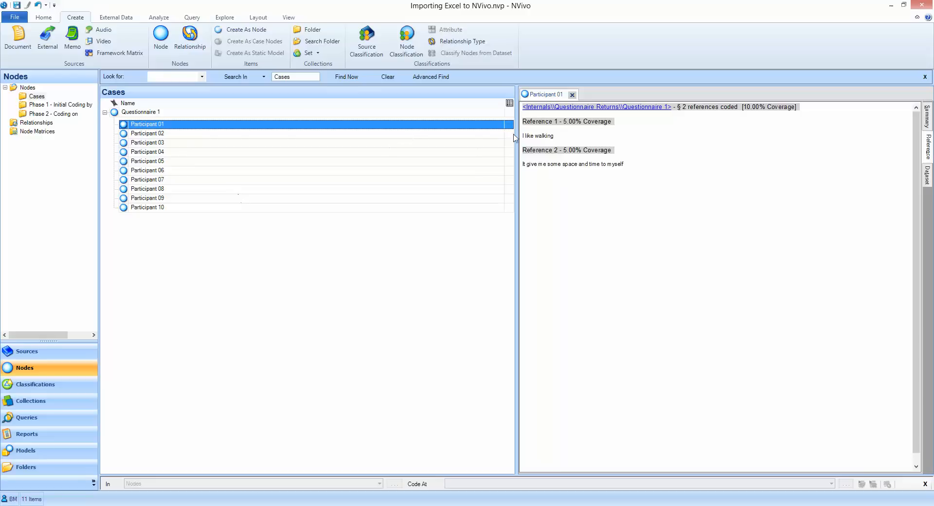
pyautogui.rightClick(123, 125)
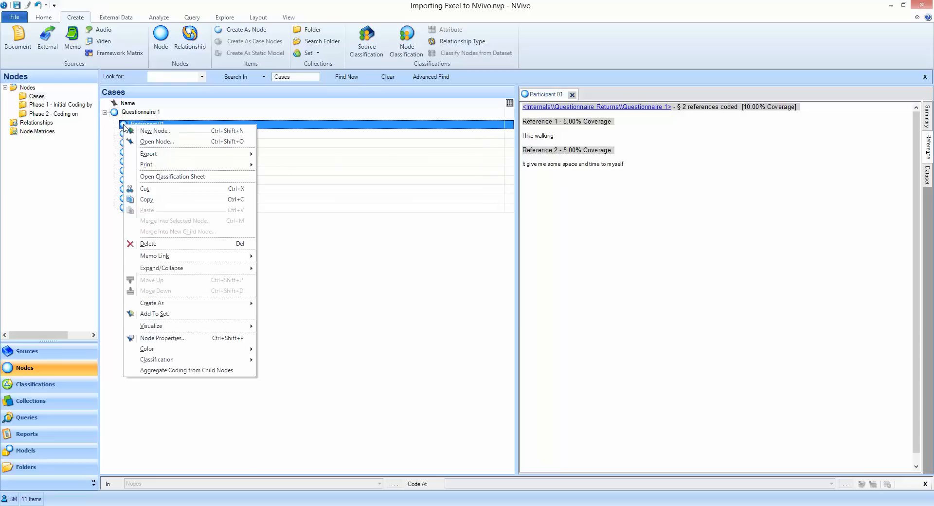
pyautogui.click(166, 337)
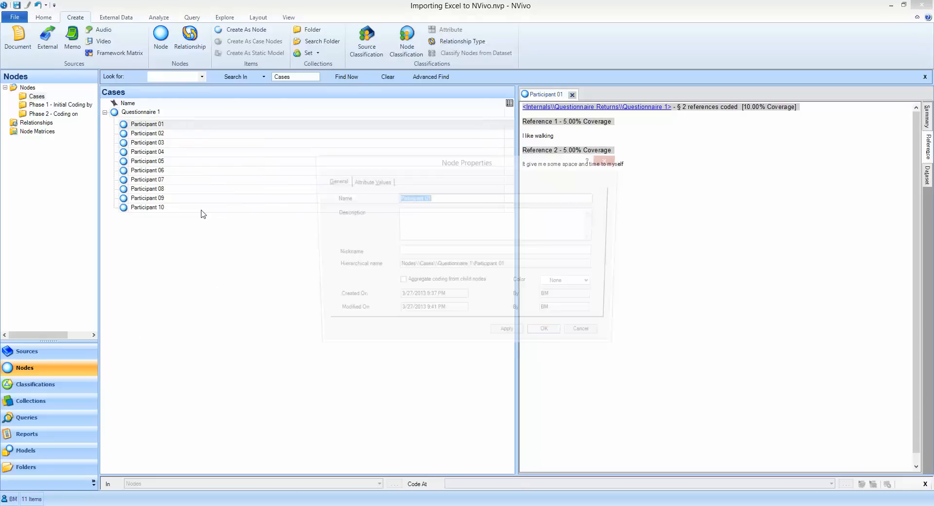
pyautogui.click(374, 181)
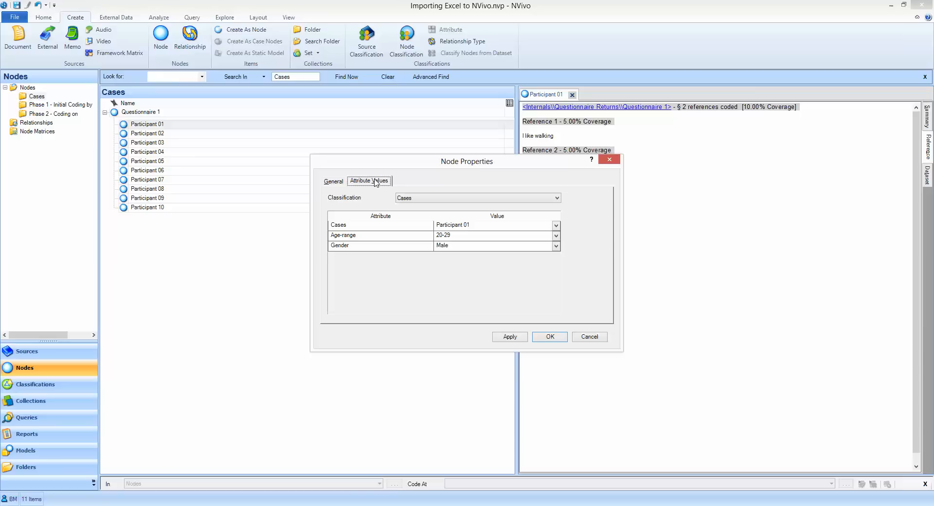
pyautogui.click(551, 338)
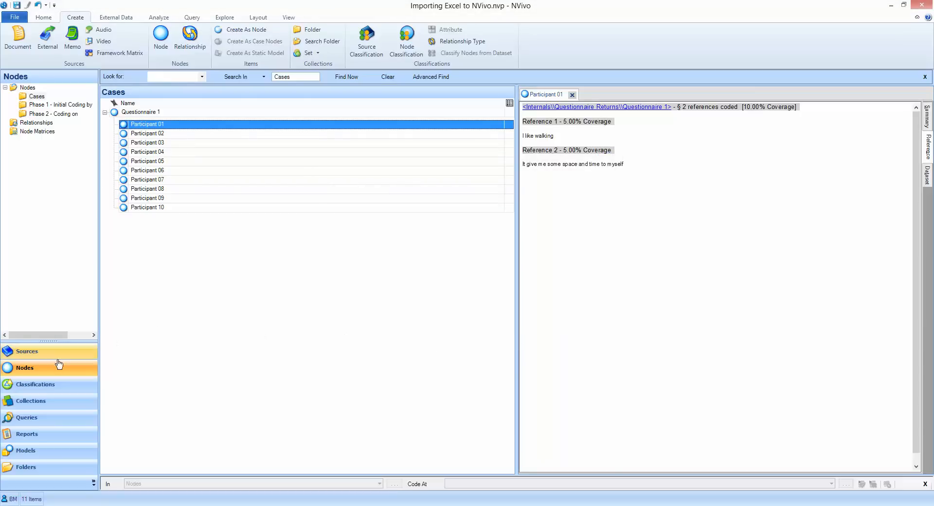
# Close the Participant 01 node and start a chart of coding by attribute value for Qualitative Question 1 in the Phase 1 folder
pyautogui.click(60, 106)
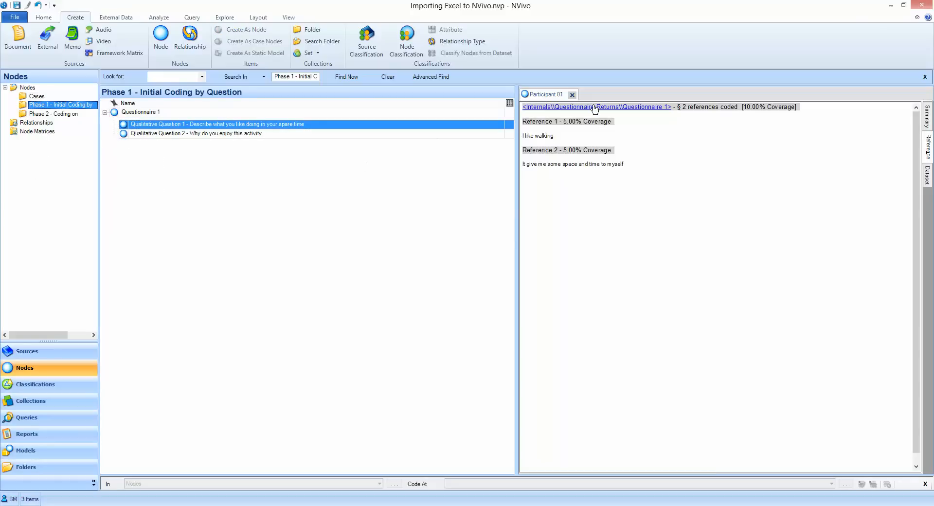
pyautogui.click(573, 94)
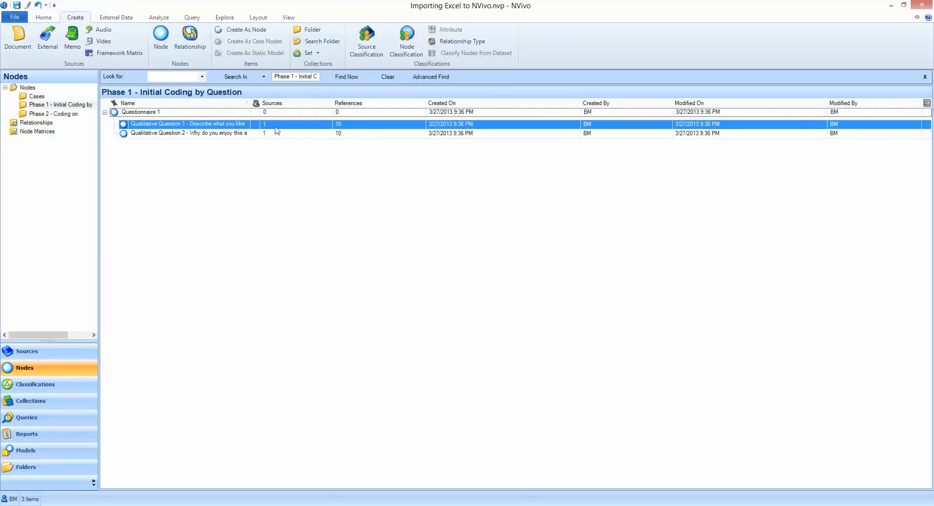
pyautogui.rightClick(125, 128)
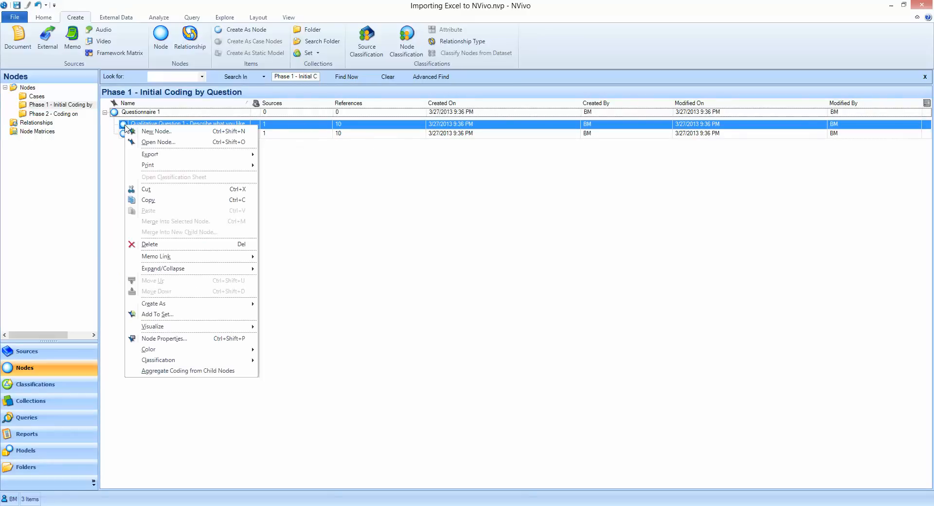
pyautogui.moveTo(190, 349)
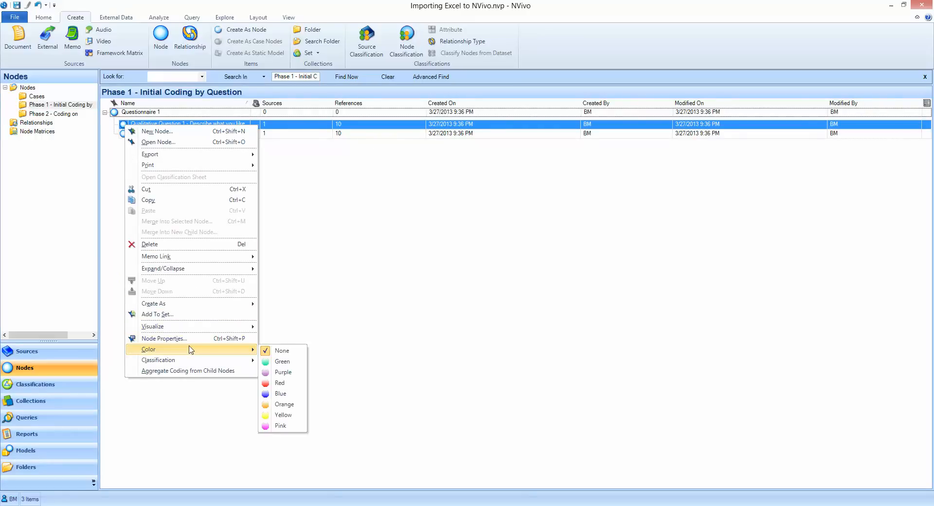
pyautogui.moveTo(201, 329)
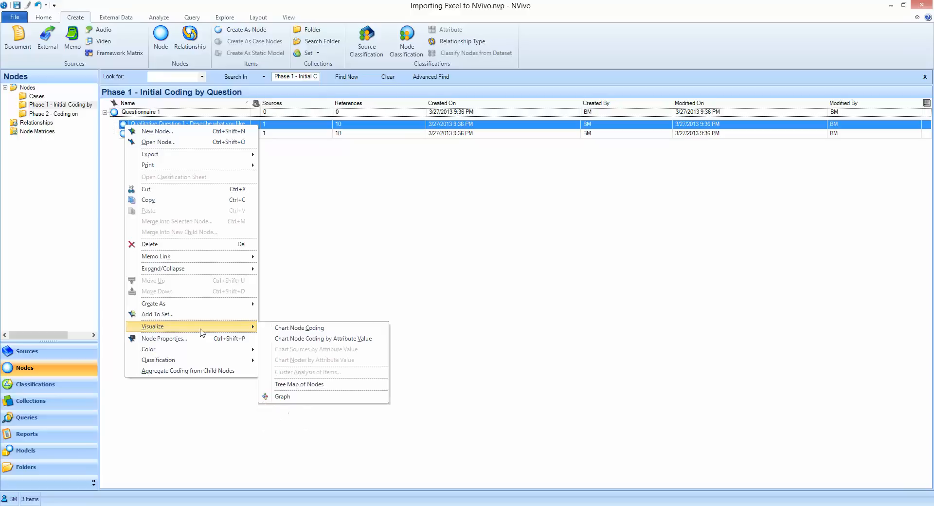
pyautogui.click(277, 340)
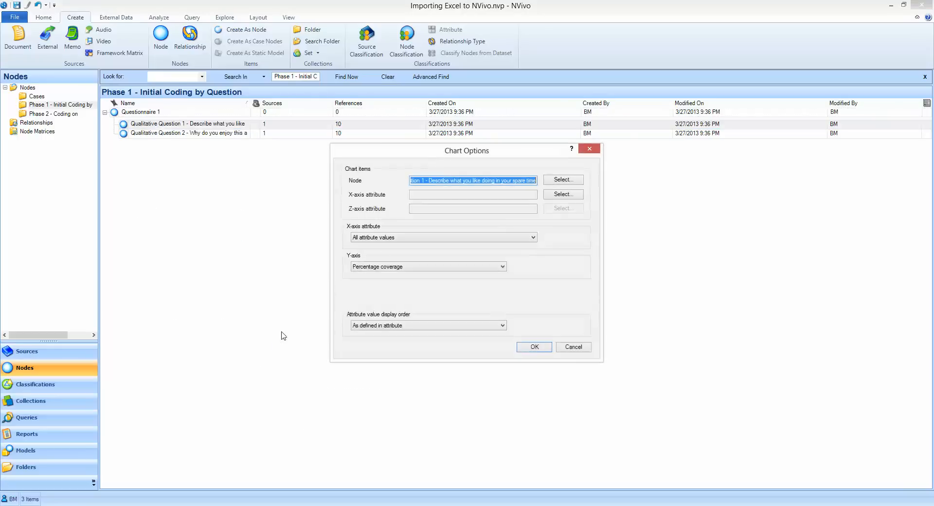
# Set the chart's X-axis attribute to Gender from the Cases classification and generate the chart
pyautogui.click(560, 194)
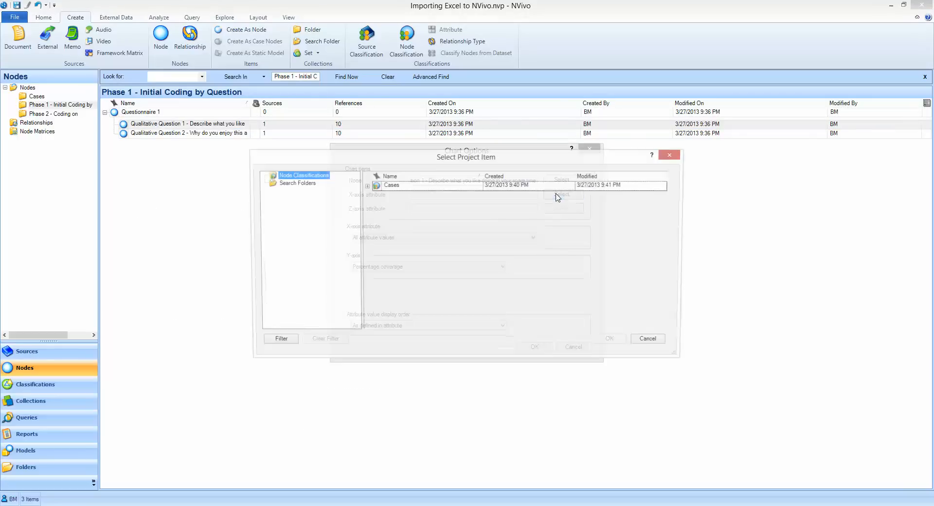
pyautogui.click(366, 187)
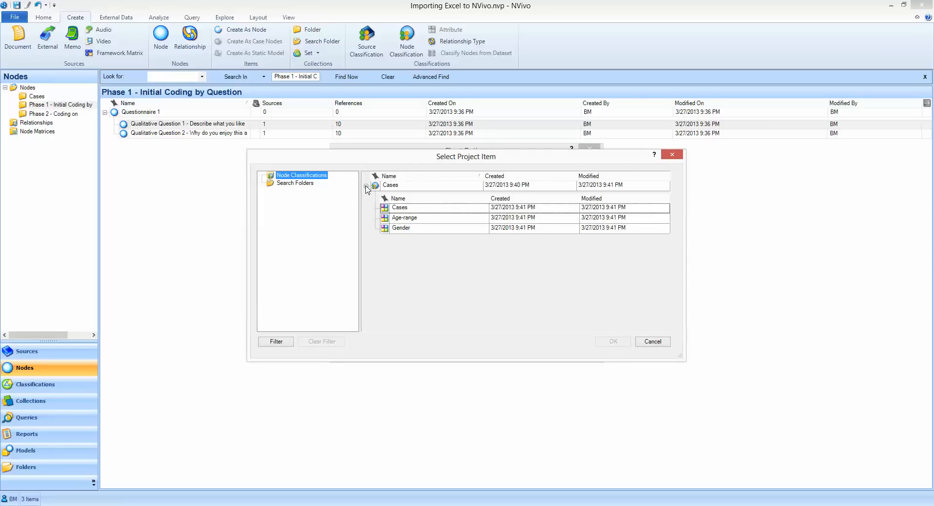
pyautogui.click(387, 229)
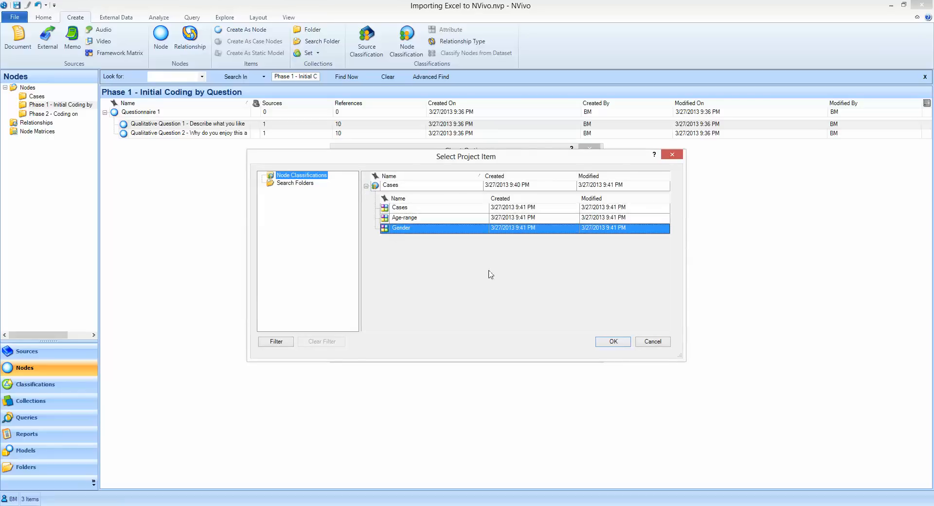
pyautogui.click(608, 342)
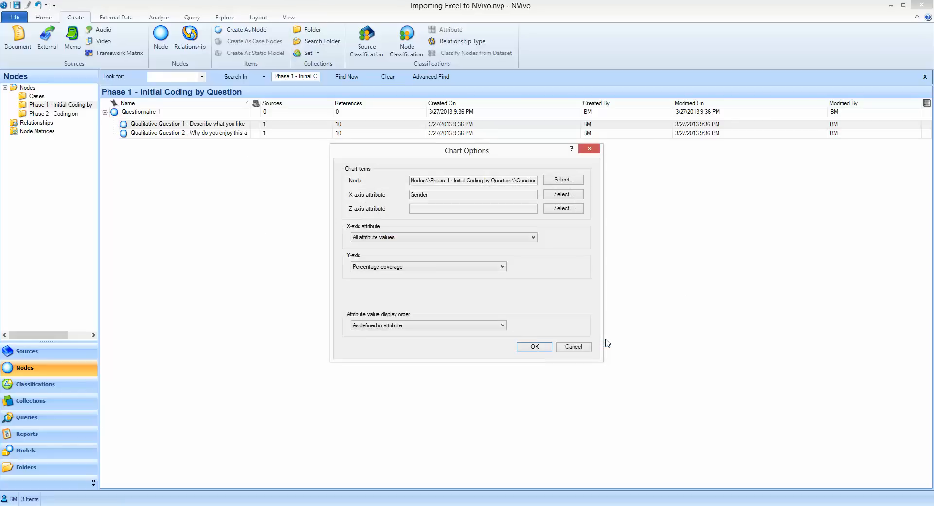
pyautogui.click(534, 348)
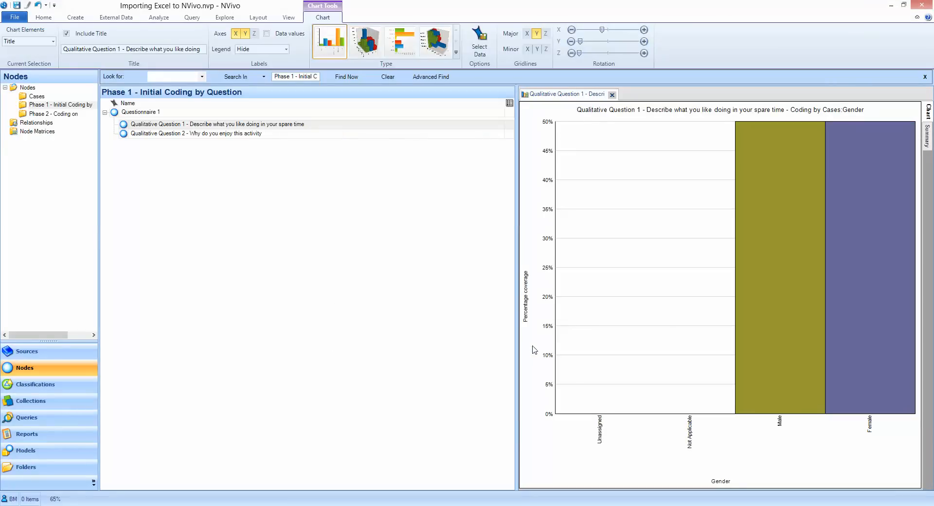
pyautogui.moveTo(798, 194)
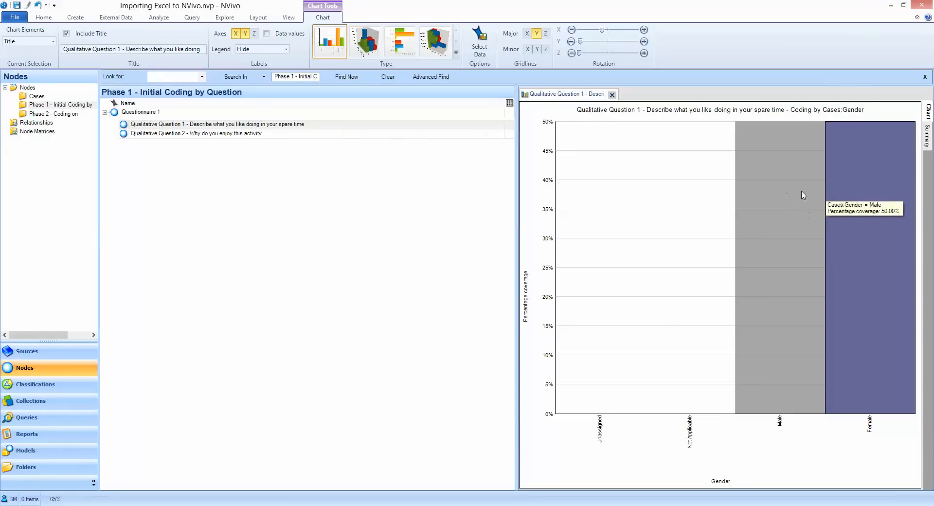